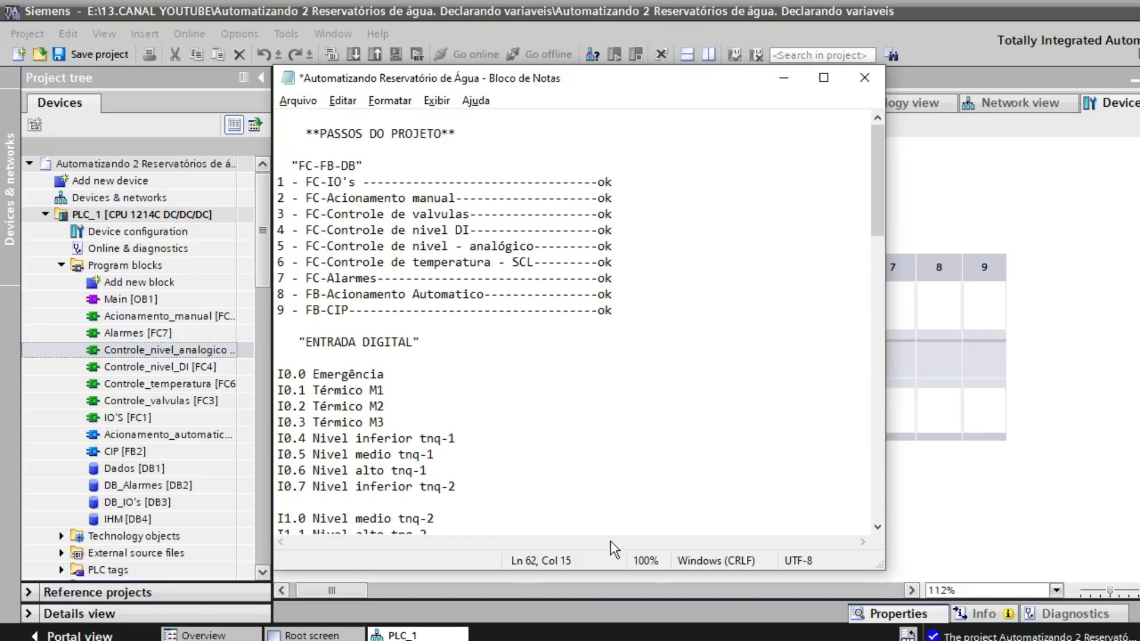
Review the numbered FC and FB block list in the Notepad project notes, from FC-IO's to the analog level control
{"action": "left_click", "coordinate": [392, 640]}
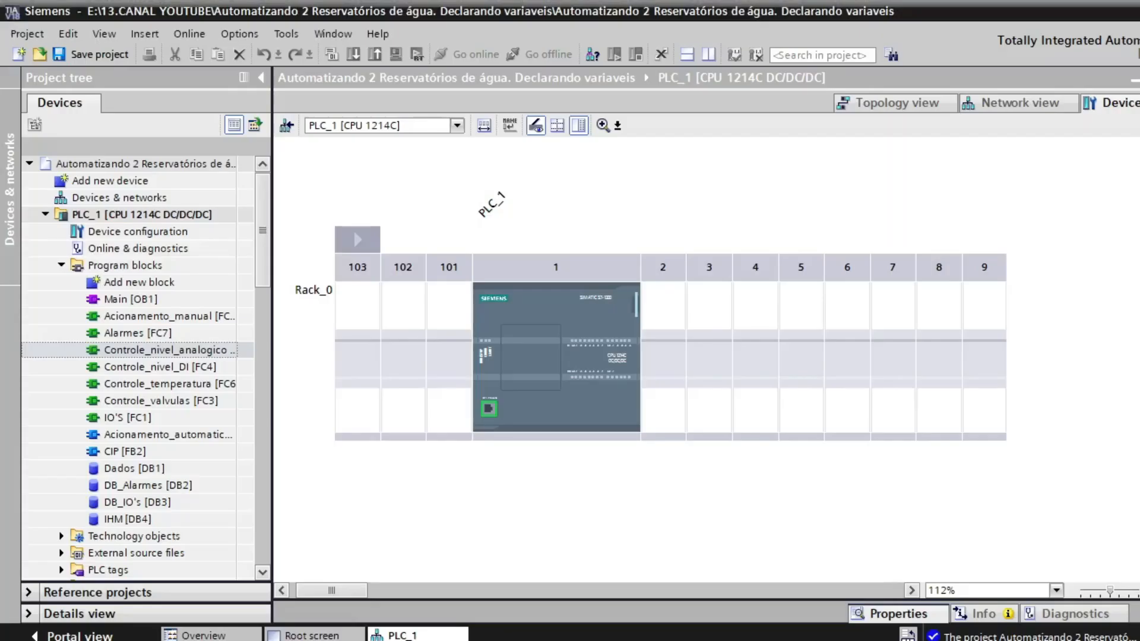
{"action": "key", "text": "alt+Tab"}
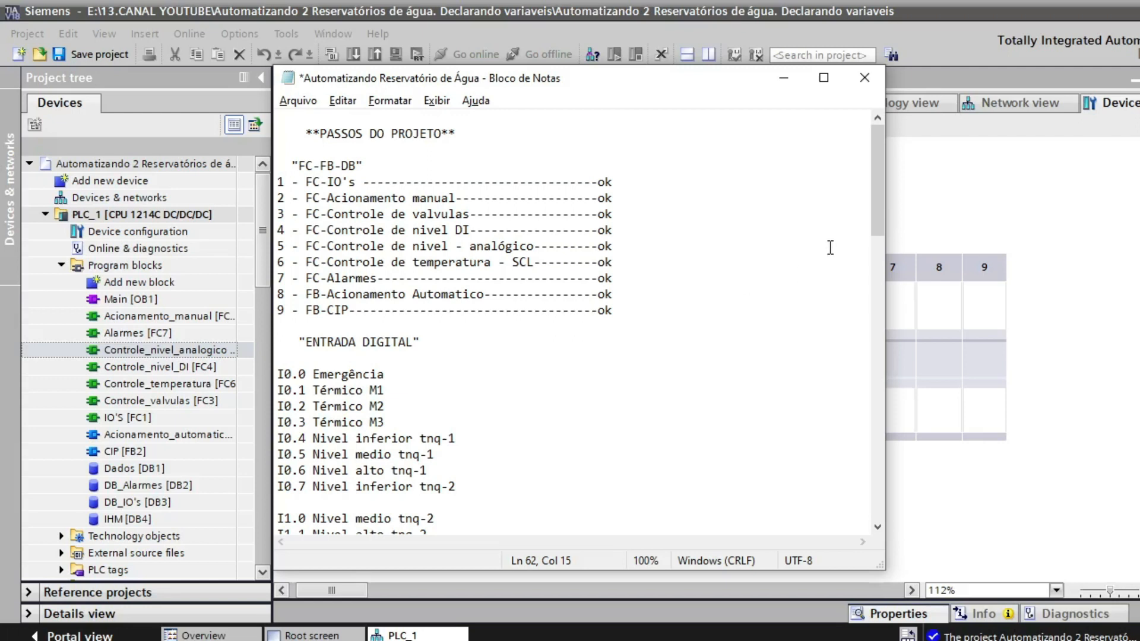
{"action": "mouse_move", "coordinate": [875, 185]}
{"action": "left_mouse_down"}
{"action": "mouse_move", "coordinate": [875, 444]}
{"action": "mouse_move", "coordinate": [873, 195]}
{"action": "left_mouse_up"}
{"action": "left_click", "coordinate": [620, 179]}
{"action": "left_click", "coordinate": [614, 217]}
{"action": "left_click", "coordinate": [615, 229]}
{"action": "left_click", "coordinate": [614, 265]}
{"action": "left_click", "coordinate": [613, 265]}
{"action": "left_click", "coordinate": [306, 184]}
{"action": "left_click_drag", "start_coordinate": [454, 230], "coordinate": [470, 232]}
{"action": "left_click_drag", "start_coordinate": [470, 246], "coordinate": [534, 247]}
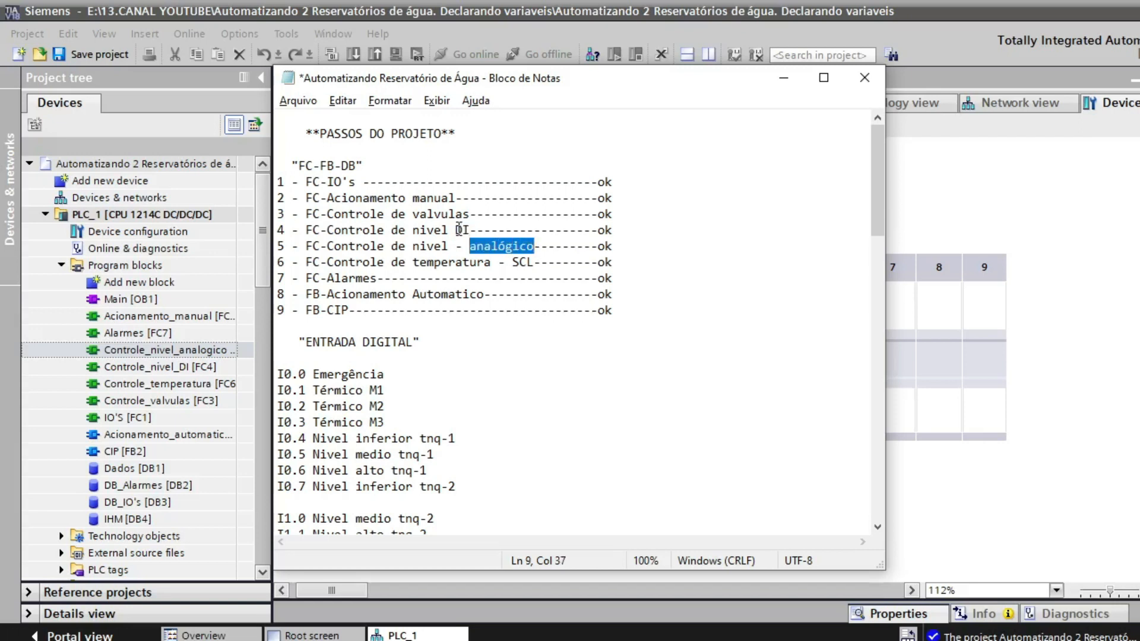
View the tank level markings in the Croqui.png sketch and check the SCL temperature control entry in the Notepad notes
{"action": "key", "text": "alt+Tab"}
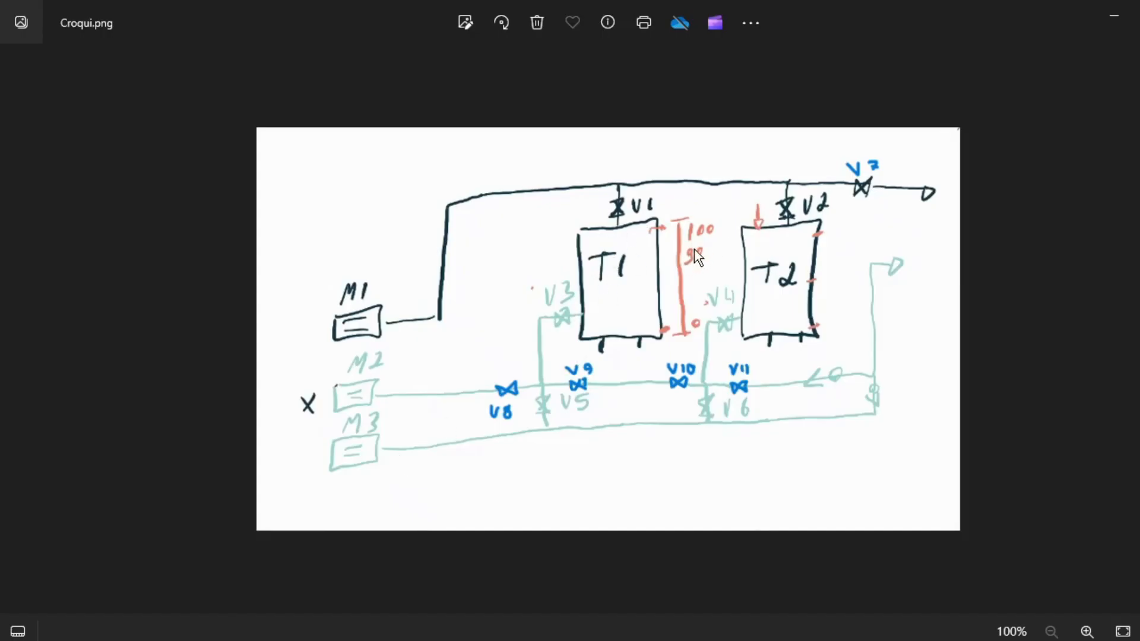
{"action": "key", "text": "alt+Tab"}
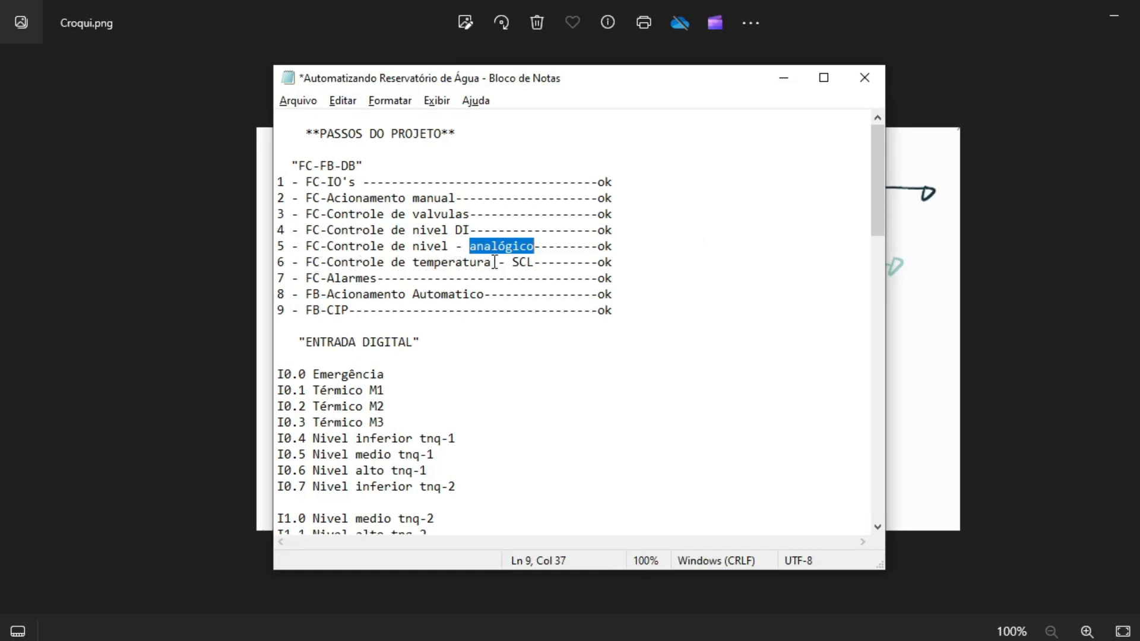
{"action": "left_click_drag", "start_coordinate": [512, 262], "coordinate": [537, 263]}
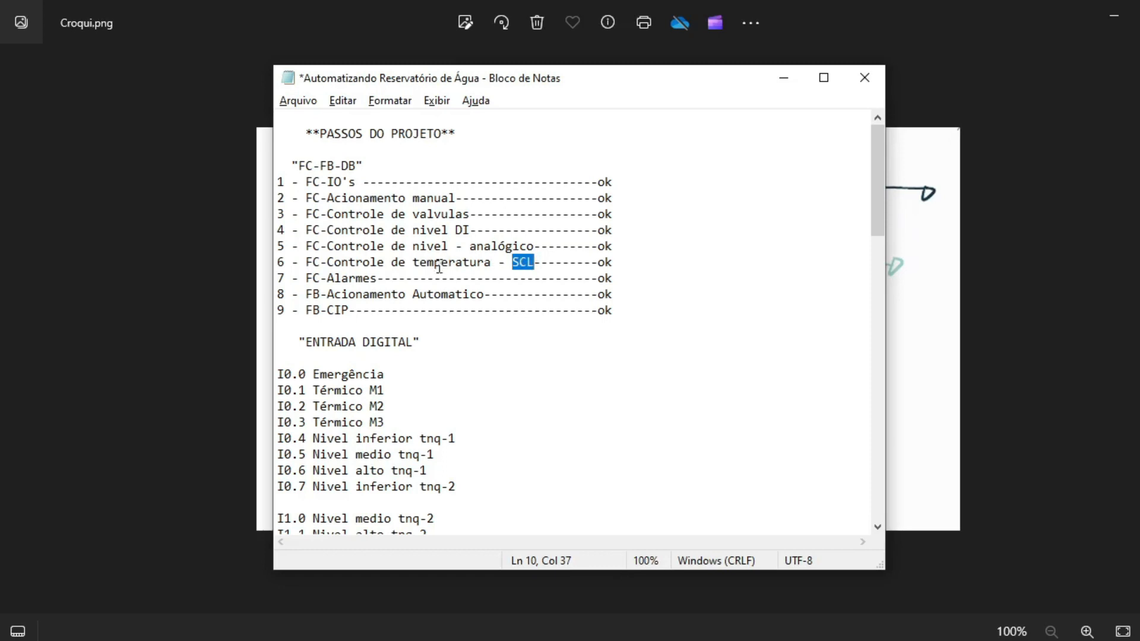
Return to TIA Portal and look over the FC blocks under PLC_1's program blocks, including Alarmes, Controle_nivel_DI and Controle_valvulas
{"action": "key", "text": "alt+Tab"}
{"action": "key", "text": "alt+Tab"}
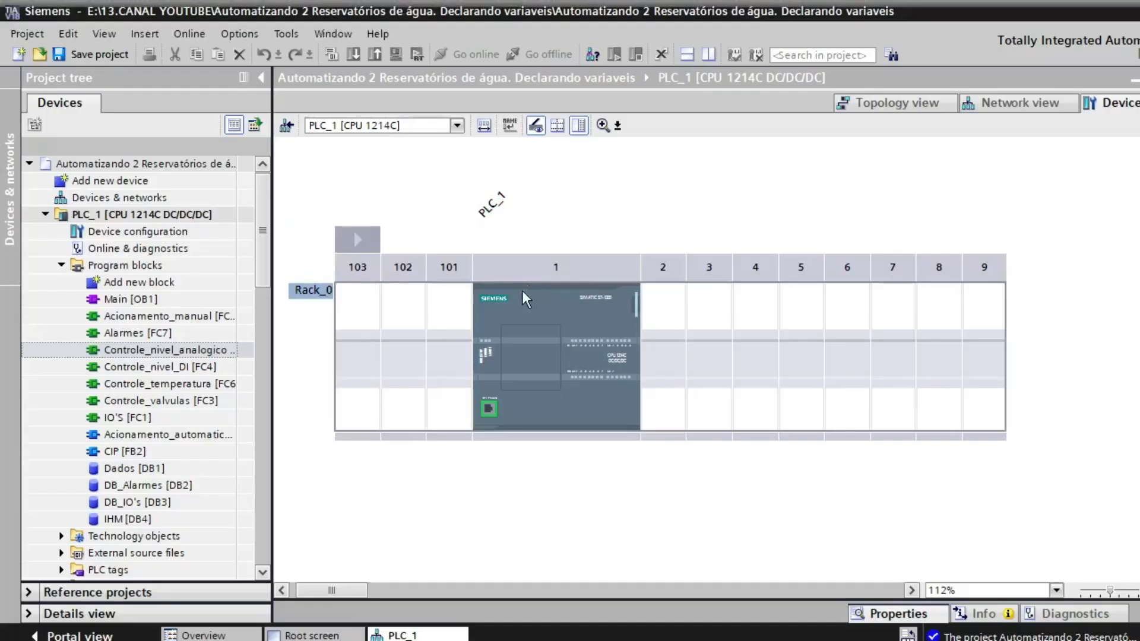
{"action": "left_click", "coordinate": [245, 367]}
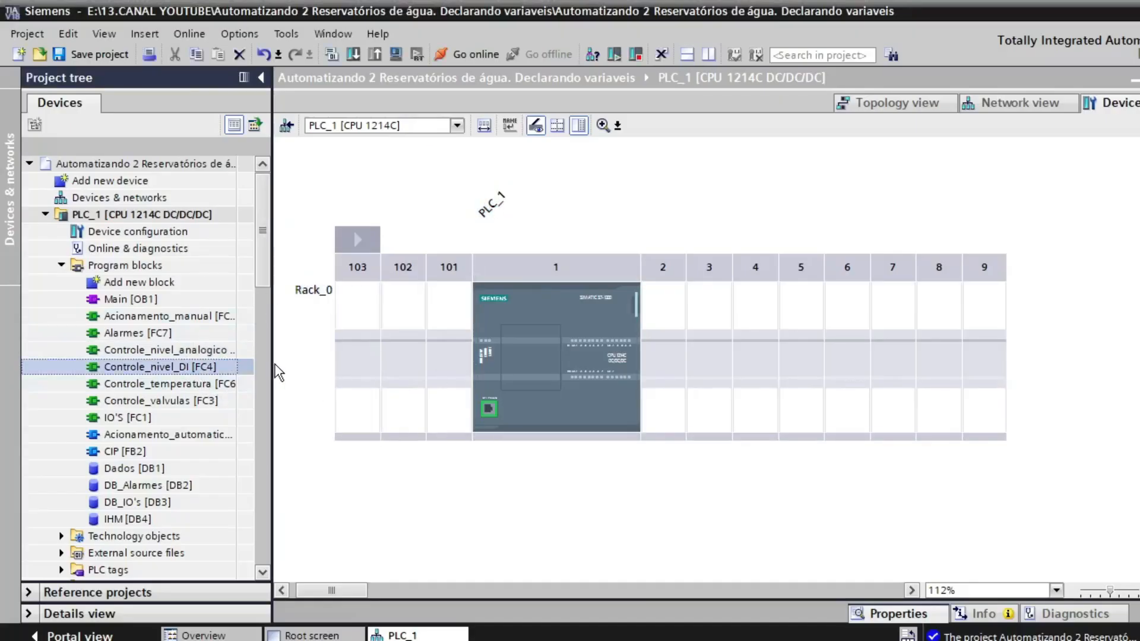
{"action": "left_click", "coordinate": [149, 318]}
{"action": "left_click", "coordinate": [141, 335]}
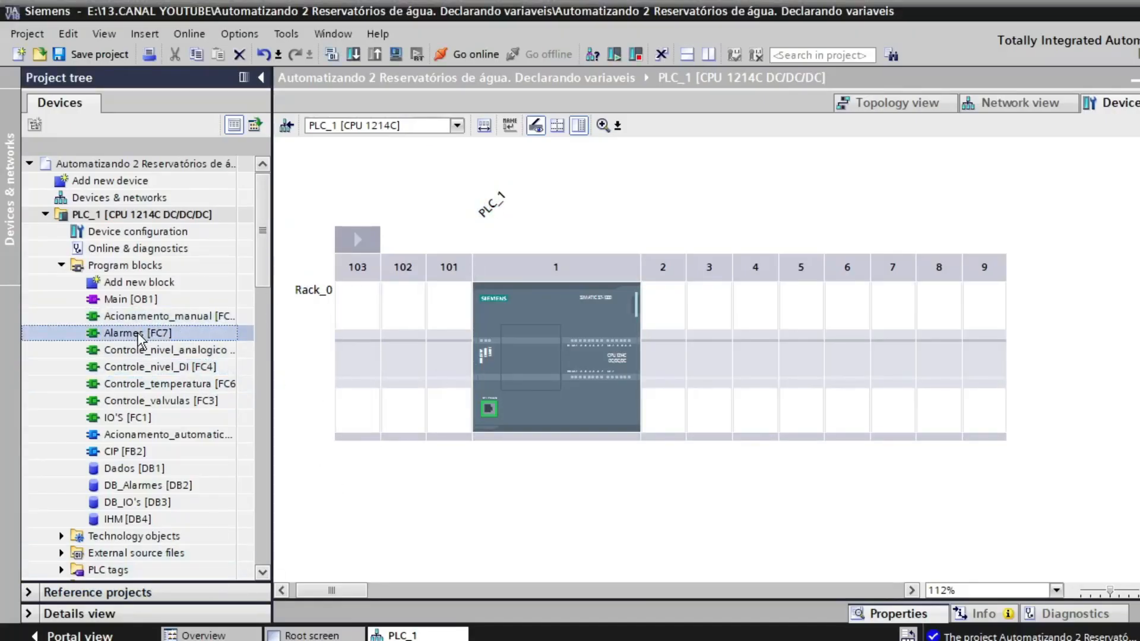
{"action": "left_click", "coordinate": [155, 366]}
{"action": "left_click", "coordinate": [157, 400]}
Review the FB entries and the digital and analog I/O lists in the Notepad project notes
{"action": "key", "text": "alt+Tab"}
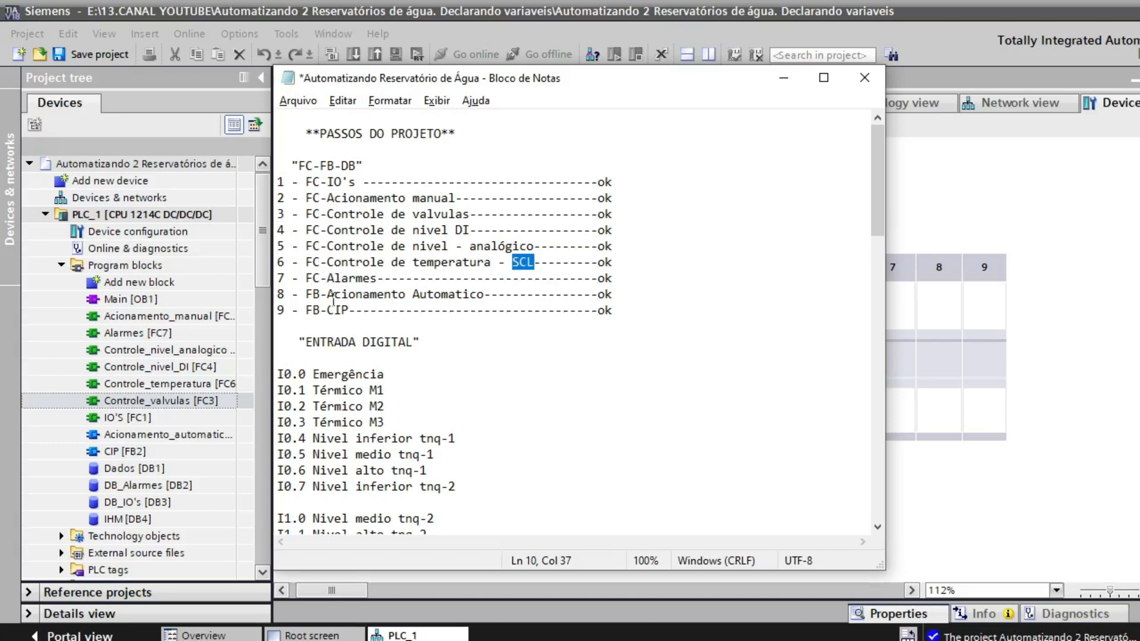
{"action": "left_click", "coordinate": [310, 295]}
{"action": "scroll", "coordinate": [392, 414], "scroll_direction": "down", "scroll_amount": 15}
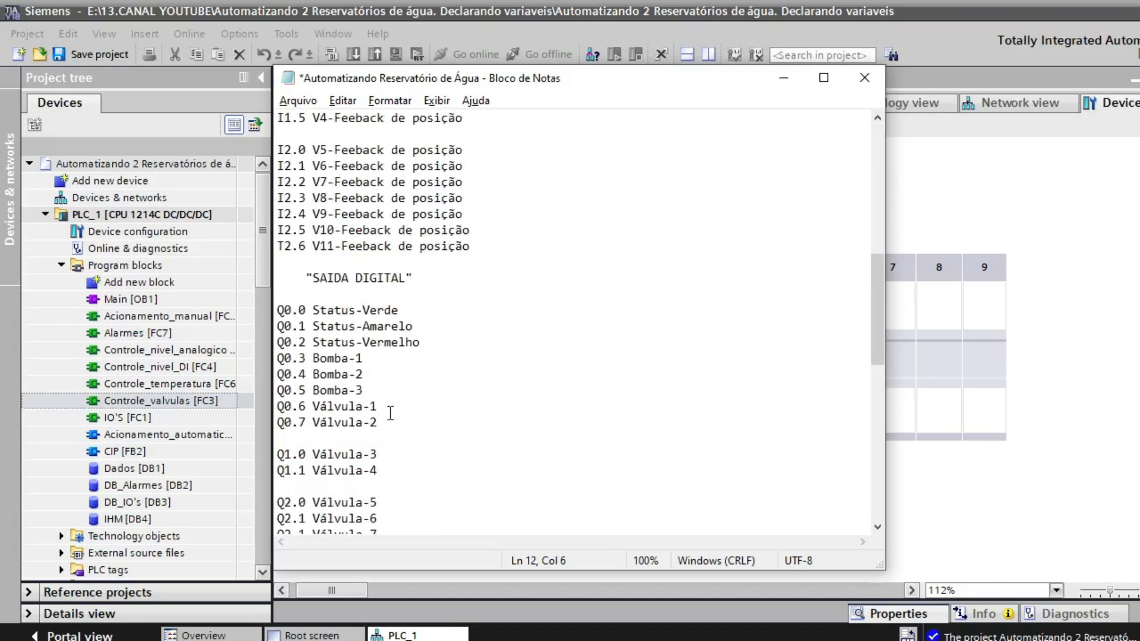
{"action": "scroll", "coordinate": [391, 414], "scroll_direction": "down", "scroll_amount": 7}
{"action": "scroll", "coordinate": [391, 414], "scroll_direction": "up", "scroll_amount": 6}
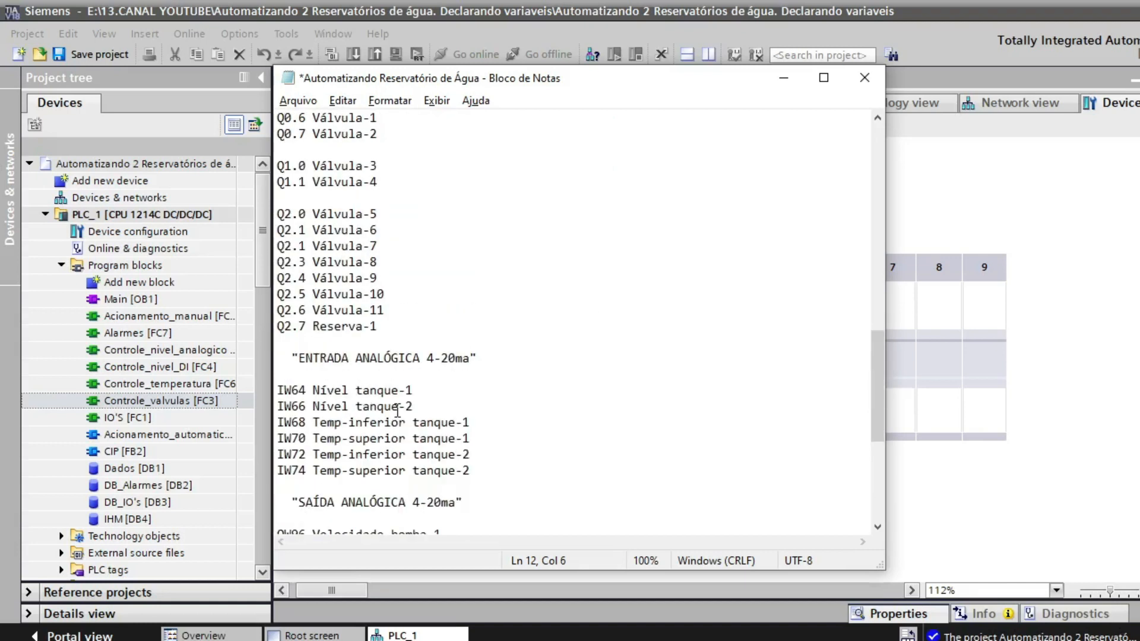
Open the Main [OB1] block in TIA Portal and look through the FC and FB blocks in the project tree
{"action": "left_click", "coordinate": [265, 255]}
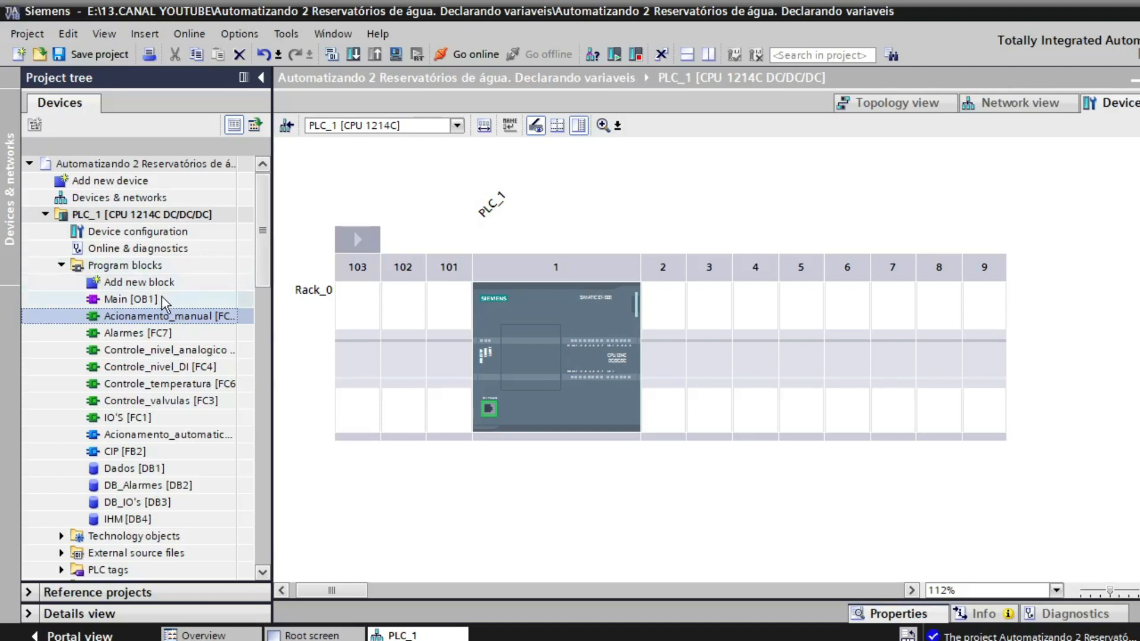
{"action": "double_click", "coordinate": [140, 298]}
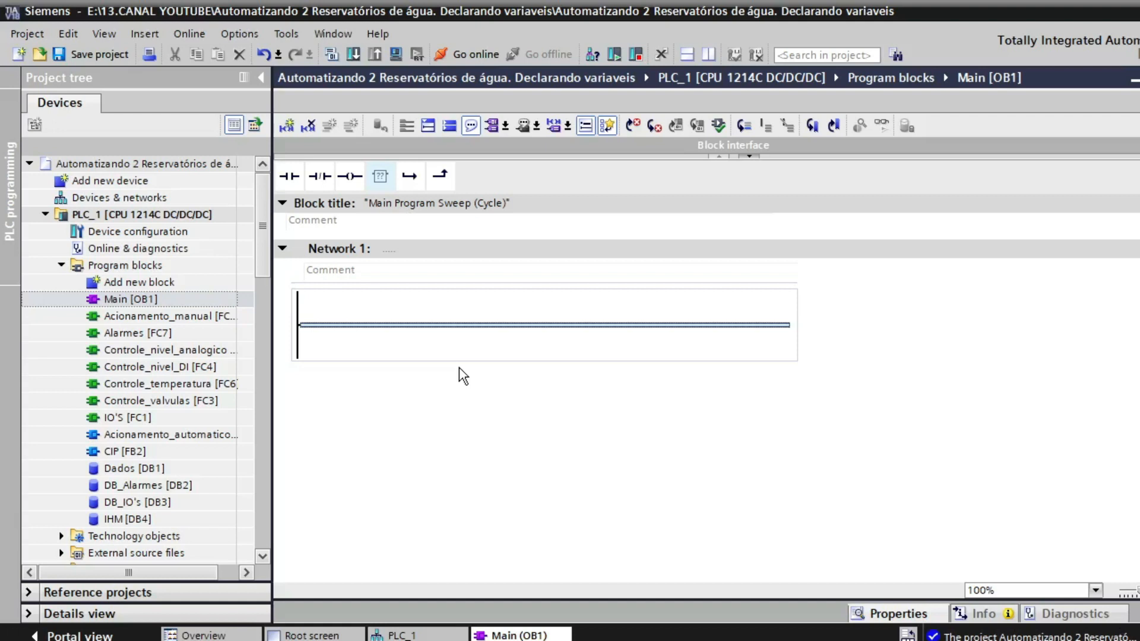
{"action": "left_click", "coordinate": [243, 317]}
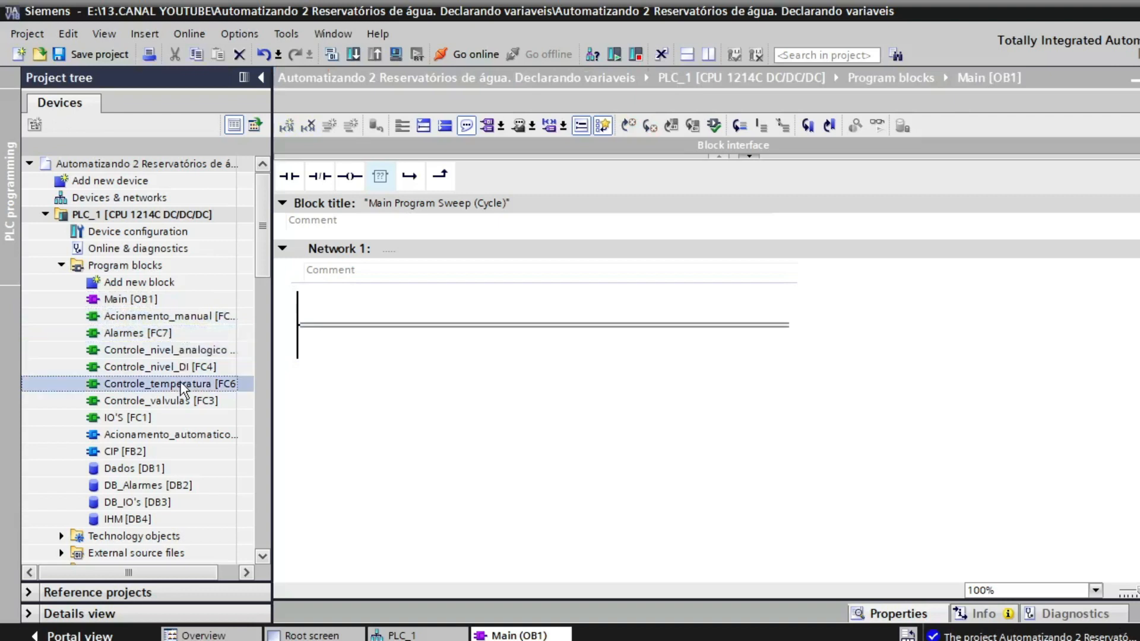
{"action": "left_click", "coordinate": [149, 418]}
{"action": "left_click", "coordinate": [152, 435]}
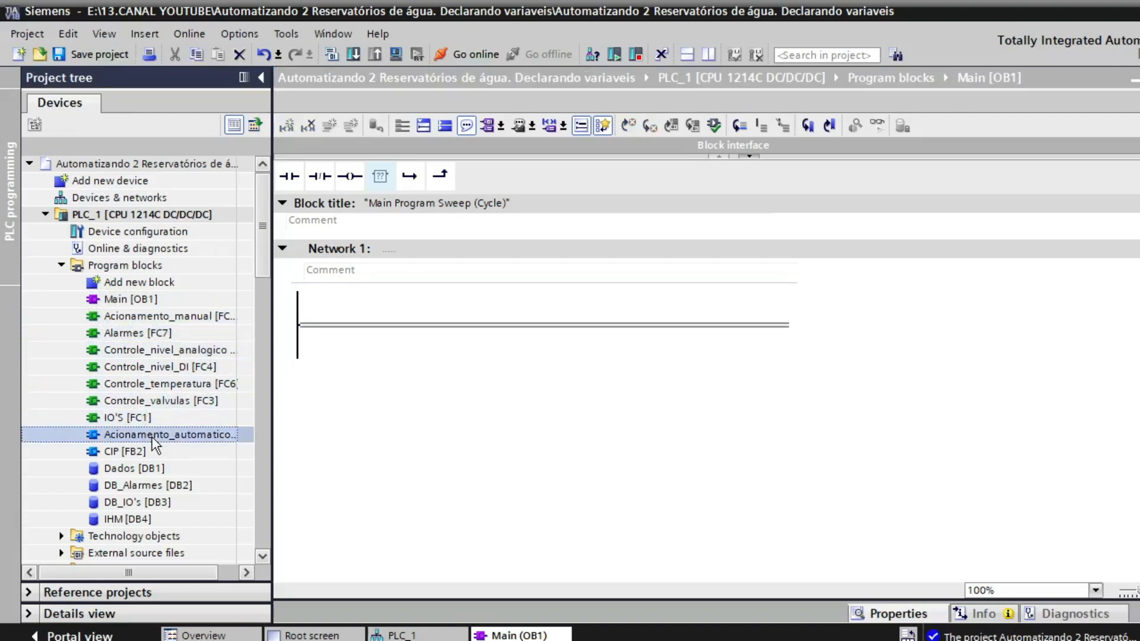
{"action": "left_click", "coordinate": [148, 450]}
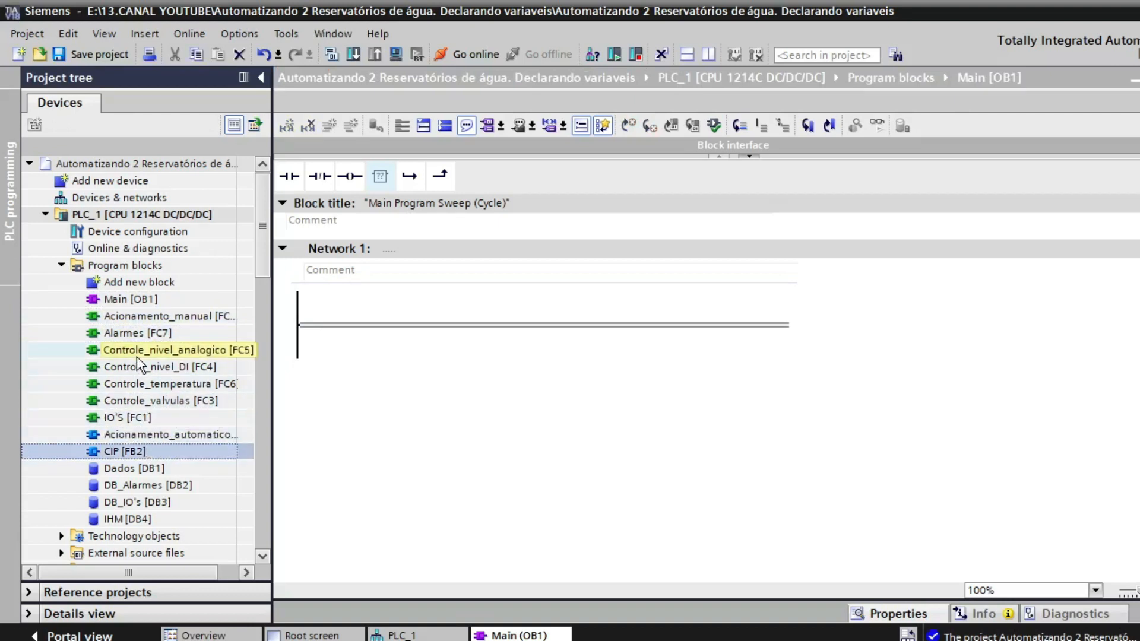
{"action": "left_click_drag", "start_coordinate": [156, 565], "coordinate": [163, 567]}
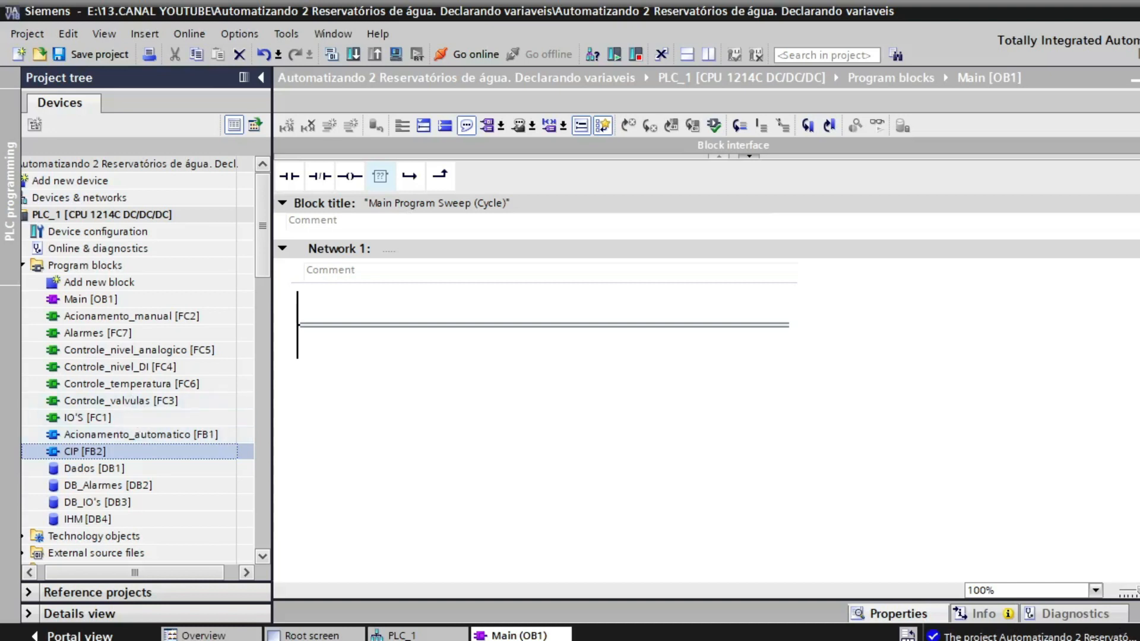
Review the emergency, motor thermal and tank 1 level entries under "ENTRADA DIGITAL" in the Notepad notes
{"action": "key", "text": "alt+Tab"}
{"action": "left_click_drag", "start_coordinate": [711, 79], "coordinate": [710, 37]}
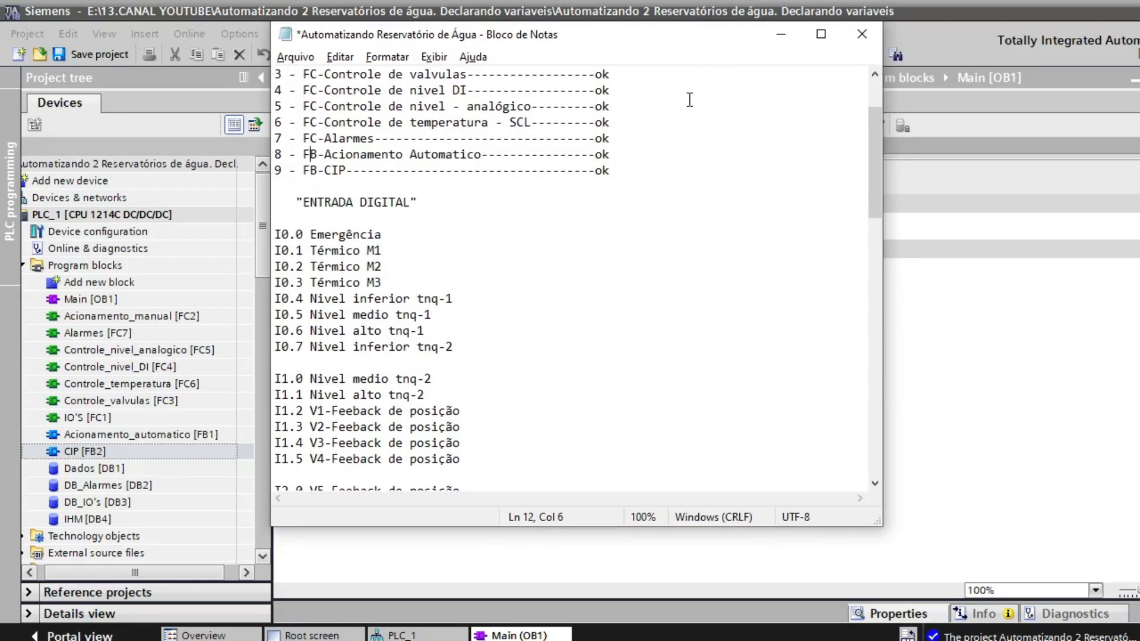
{"action": "left_click", "coordinate": [417, 216]}
{"action": "left_click", "coordinate": [397, 235]}
{"action": "left_click_drag", "start_coordinate": [276, 252], "coordinate": [386, 282]}
{"action": "mouse_move", "coordinate": [361, 318]}
{"action": "left_mouse_down"}
{"action": "mouse_move", "coordinate": [371, 319]}
{"action": "mouse_move", "coordinate": [367, 333]}
{"action": "left_mouse_up"}
Look at the tanks in the Croqui.png sketch and examine the tank 2 level inputs I0.7 to I1.1 in the notes
{"action": "left_click", "coordinate": [321, 640]}
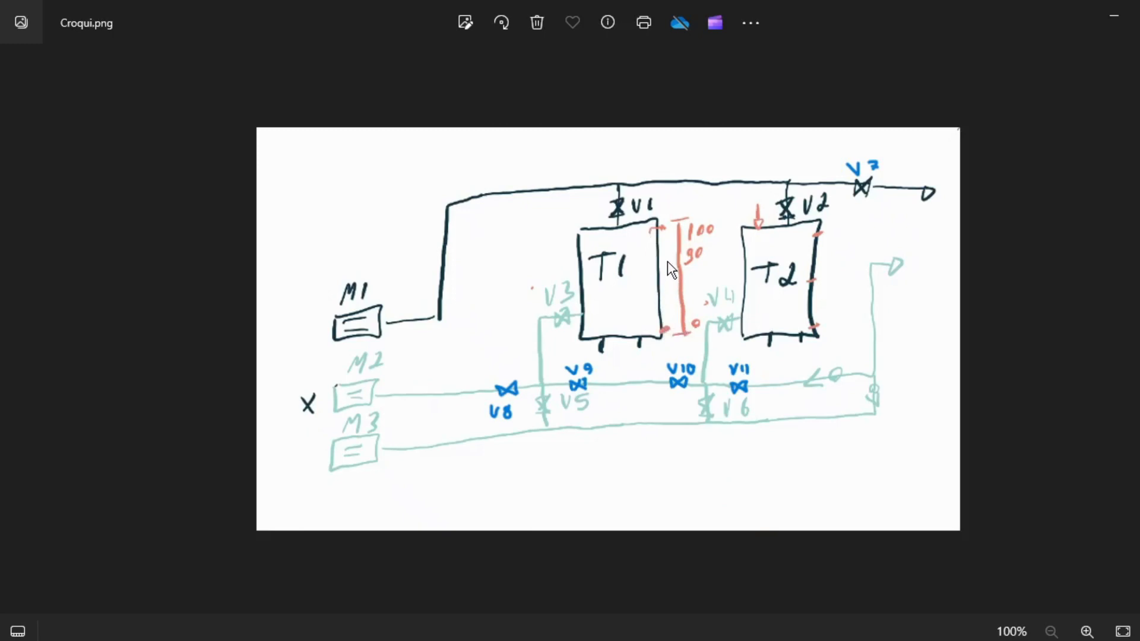
{"action": "key", "text": "alt+Tab"}
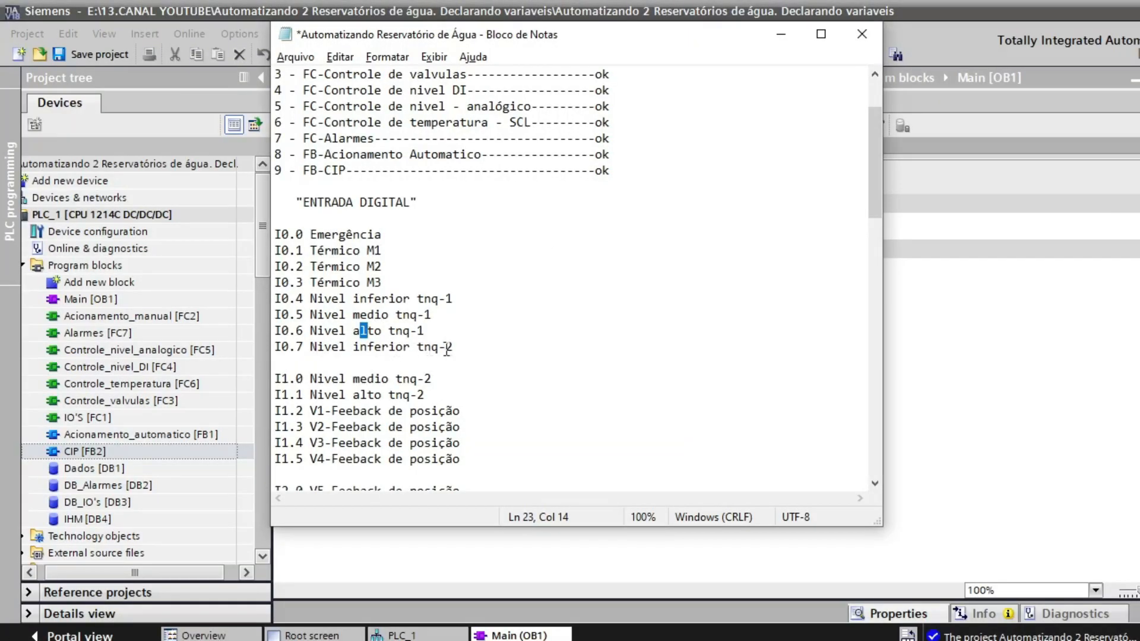
{"action": "left_click_drag", "start_coordinate": [318, 348], "coordinate": [425, 397]}
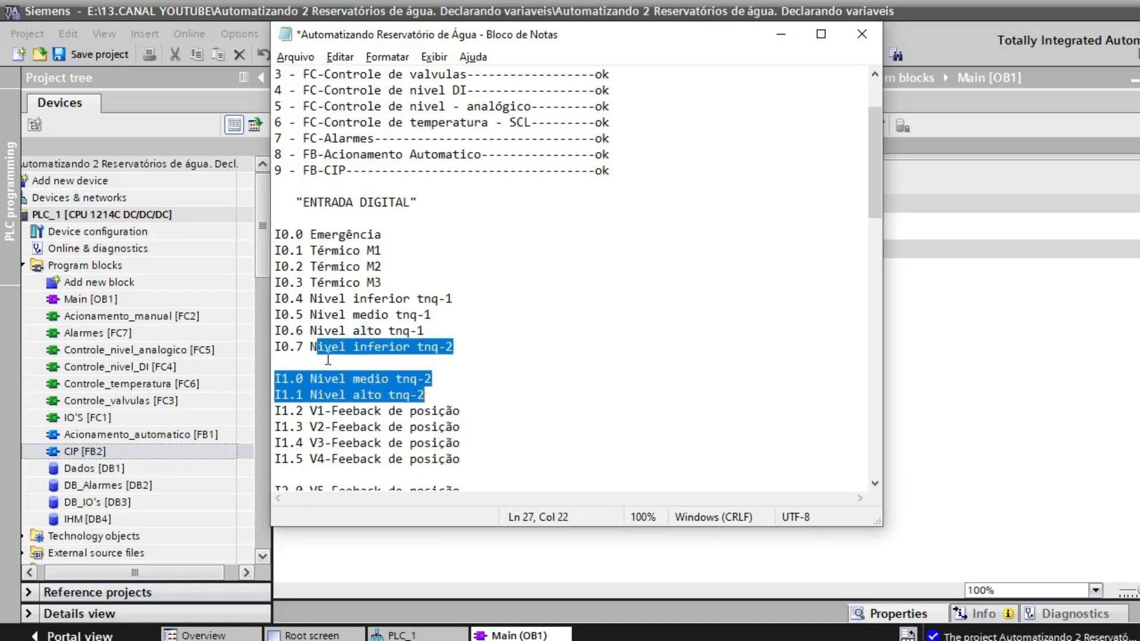
{"action": "left_click_drag", "start_coordinate": [274, 347], "coordinate": [427, 396]}
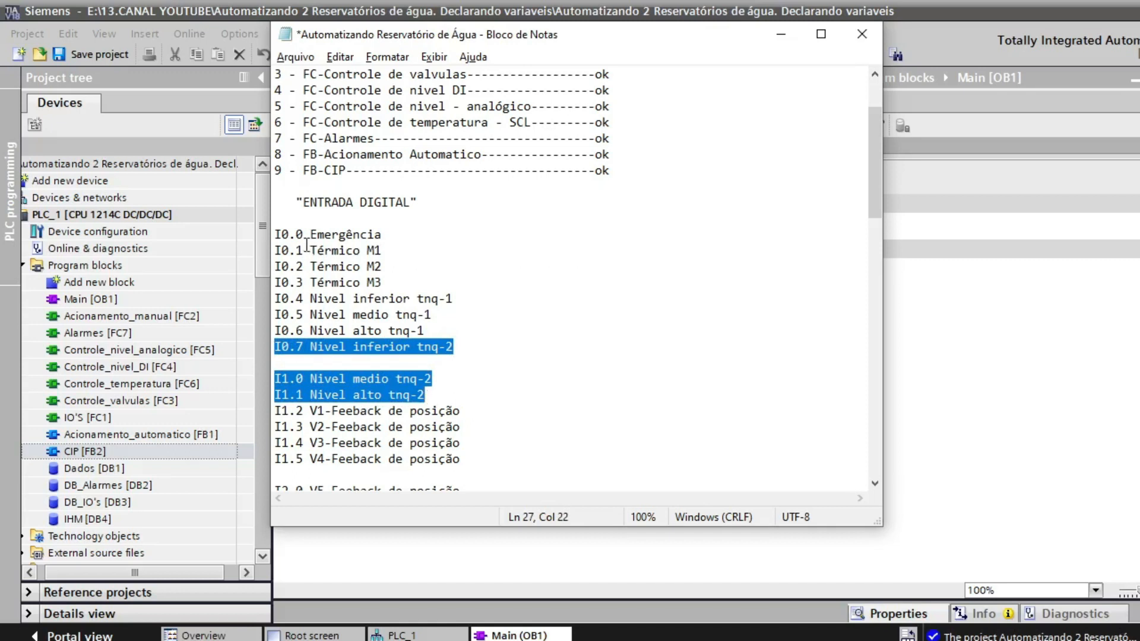
Check how the notes group the digital inputs into I0.0 to I0.7 and I1.0 to I1.5
{"action": "left_click", "coordinate": [292, 234]}
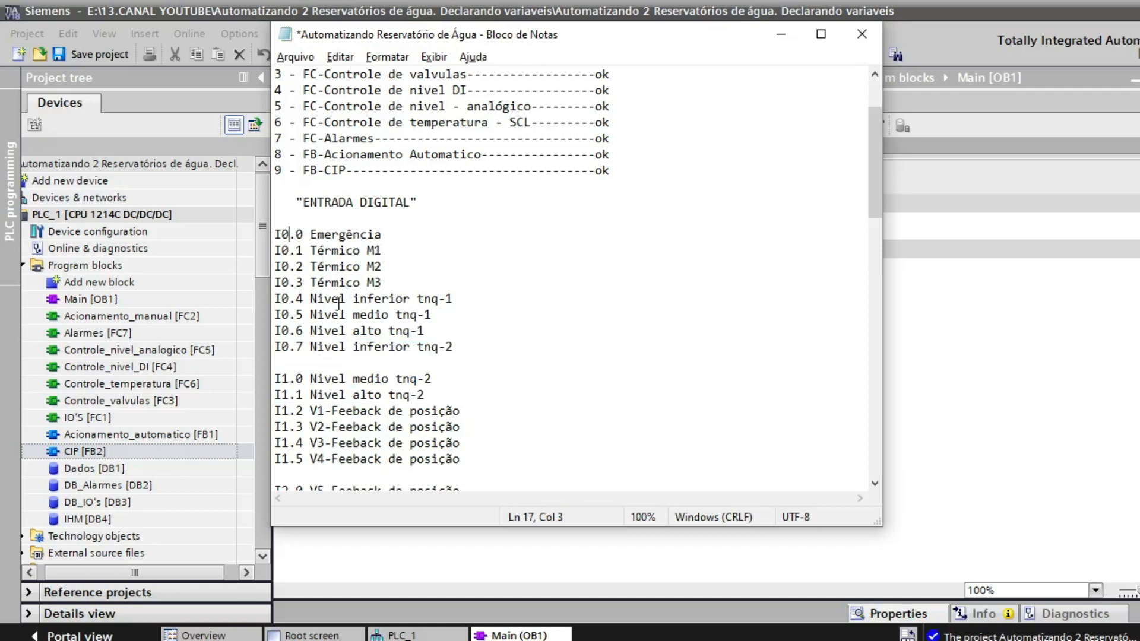
{"action": "left_click_drag", "start_coordinate": [274, 234], "coordinate": [465, 353]}
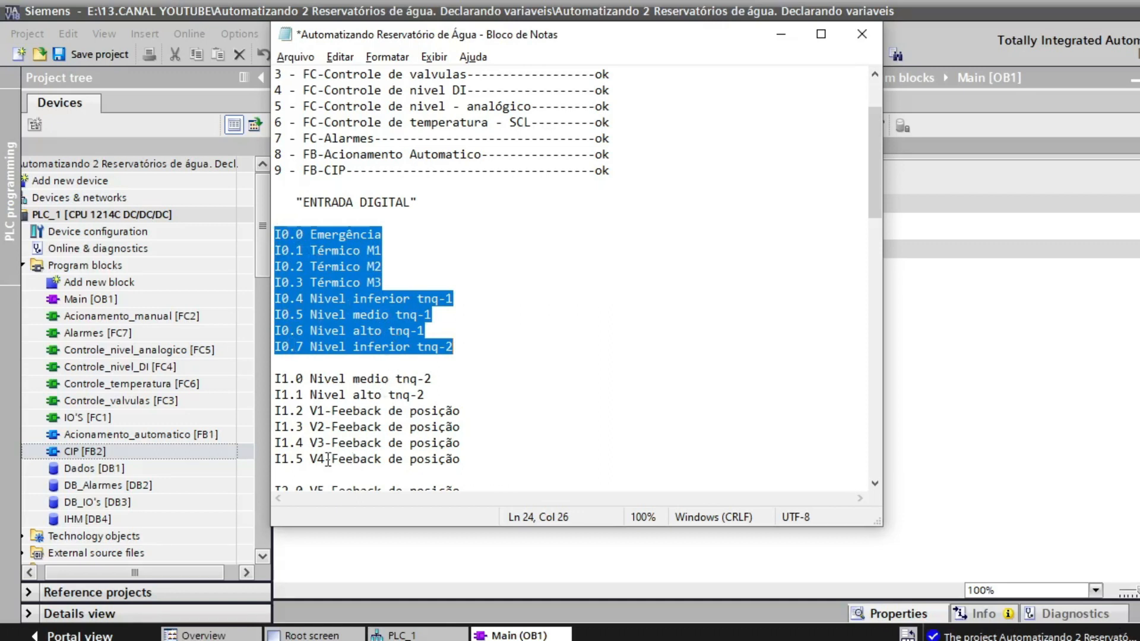
{"action": "left_click", "coordinate": [287, 378]}
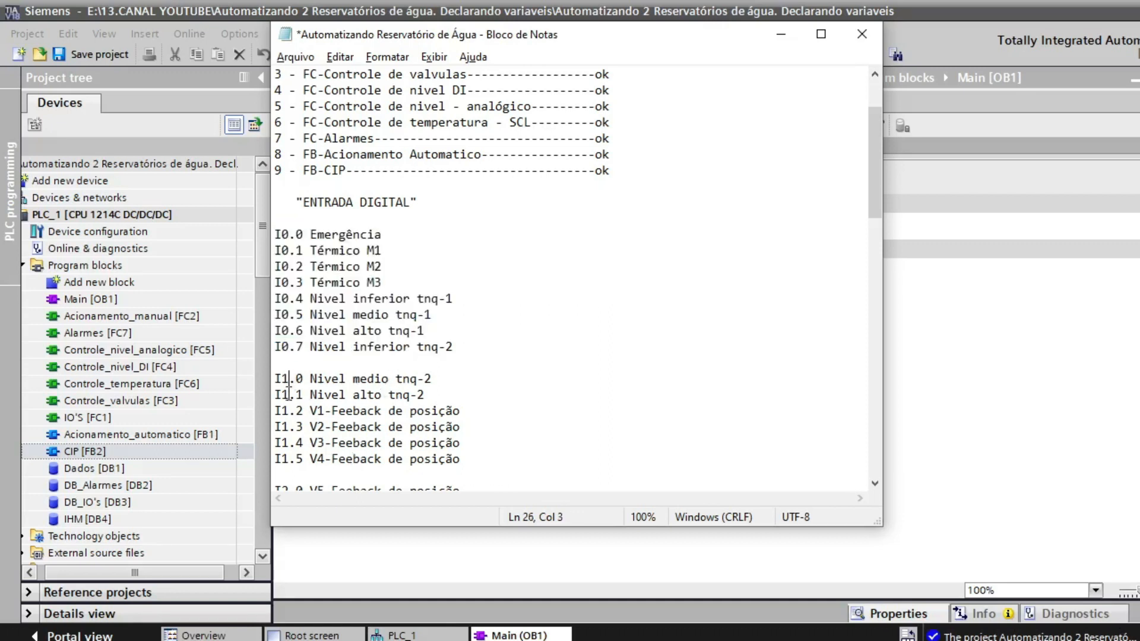
{"action": "left_click", "coordinate": [297, 460]}
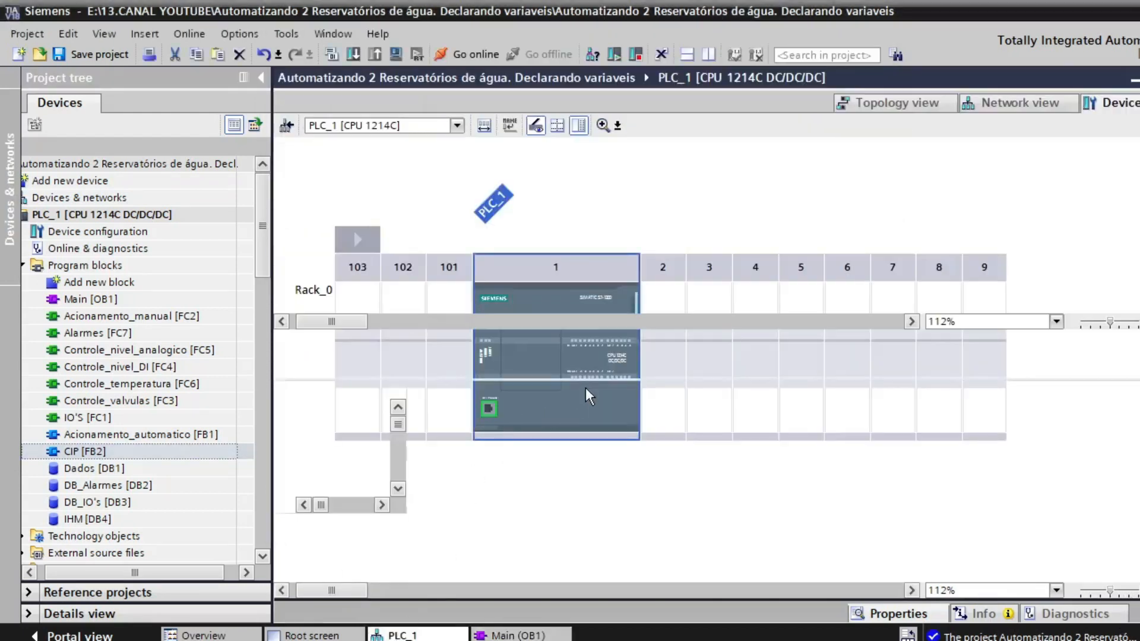
Show the IO tags of PLC_1 in TIA Portal and examine the digital input addresses %I0.0 to %I1.5
{"action": "double_click", "coordinate": [586, 387]}
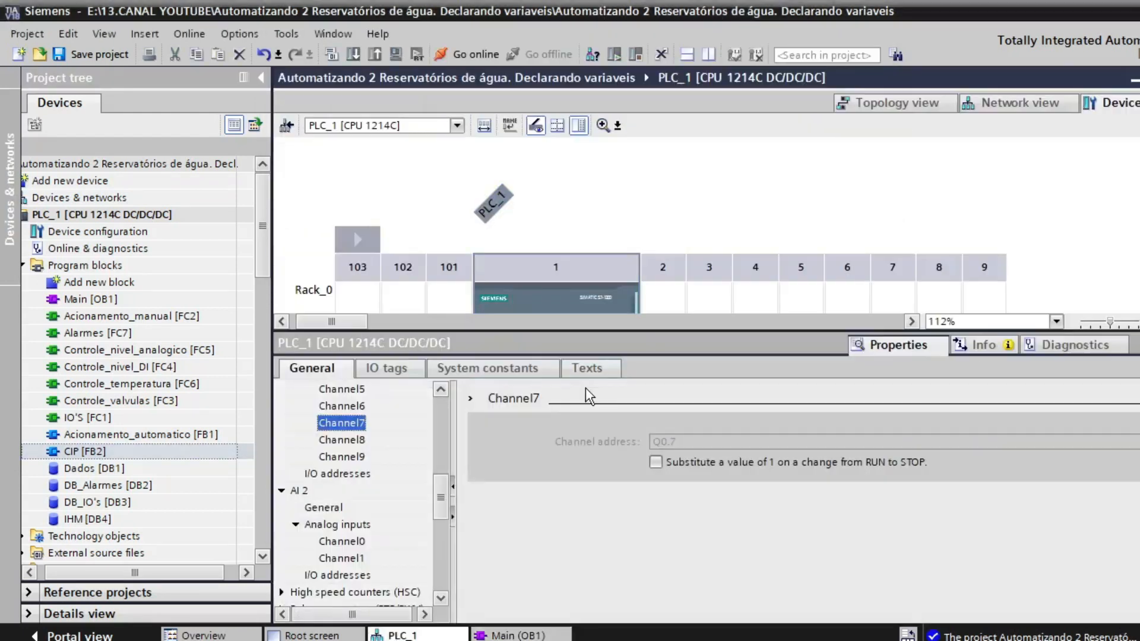
{"action": "left_click", "coordinate": [375, 373]}
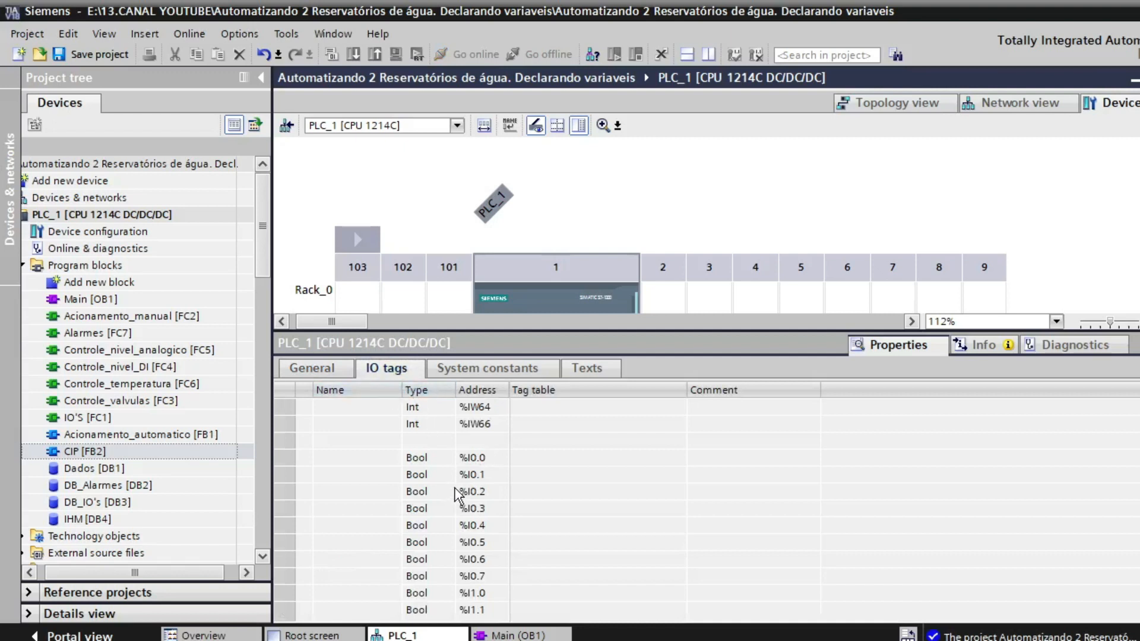
{"action": "left_click", "coordinate": [409, 462]}
{"action": "left_click", "coordinate": [408, 457]}
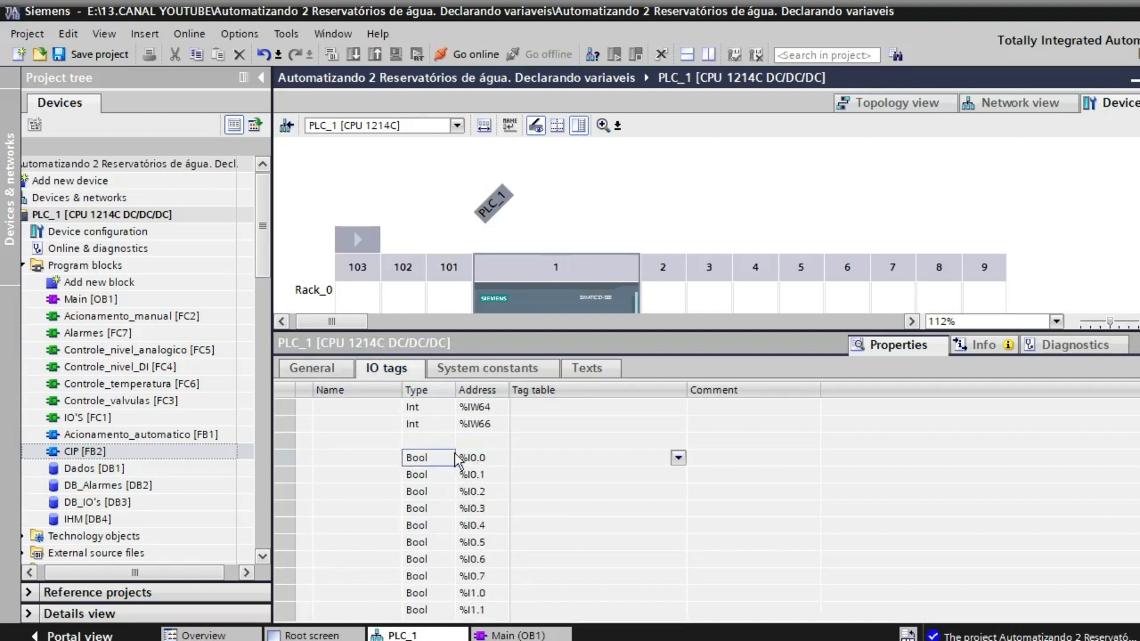
{"action": "left_click", "coordinate": [478, 576]}
{"action": "scroll", "coordinate": [479, 579], "scroll_direction": "down", "scroll_amount": 2}
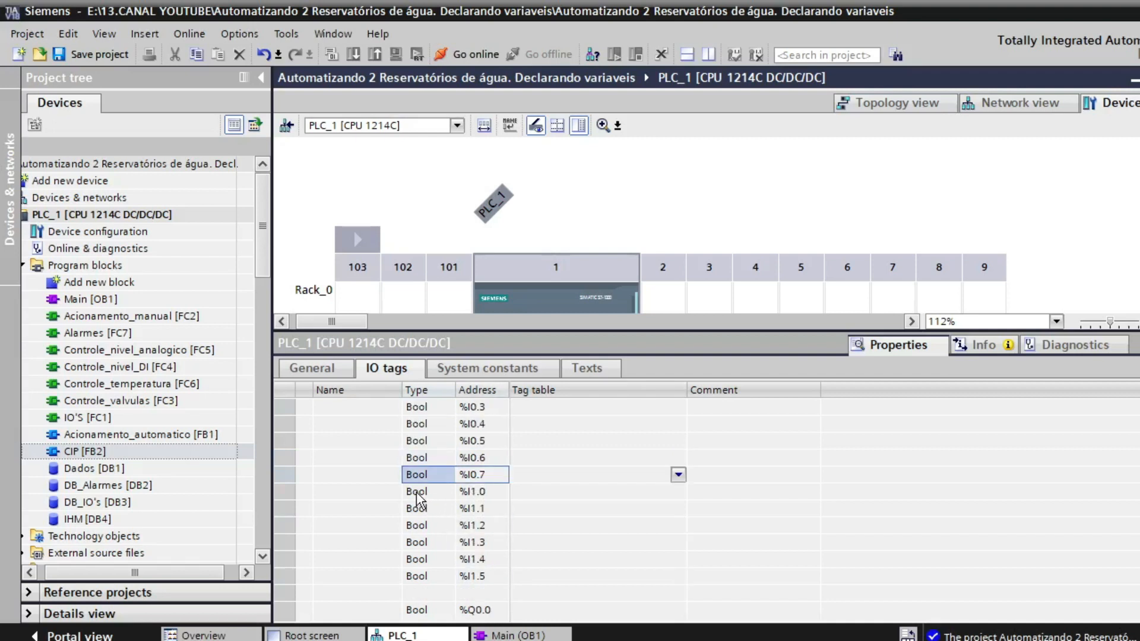
{"action": "left_click", "coordinate": [416, 493]}
{"action": "left_click", "coordinate": [412, 576], "text": "shift"}
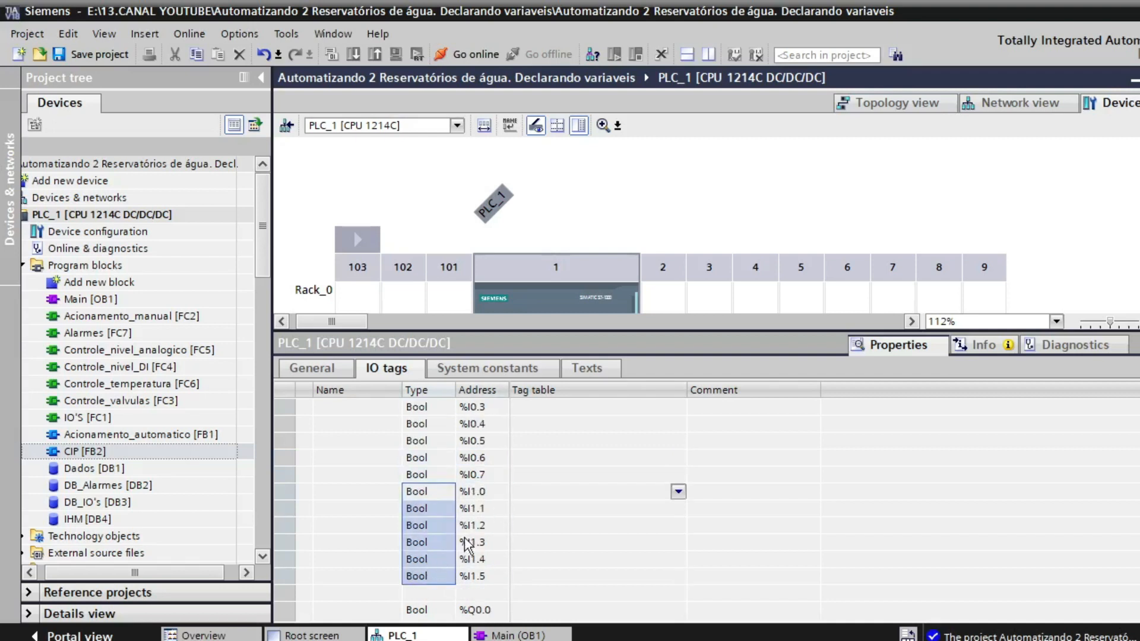
Review the V1 to V11 position feedback inputs and the "SAIDA DIGITAL" list in the Notepad notes
{"action": "key", "text": "alt+Tab"}
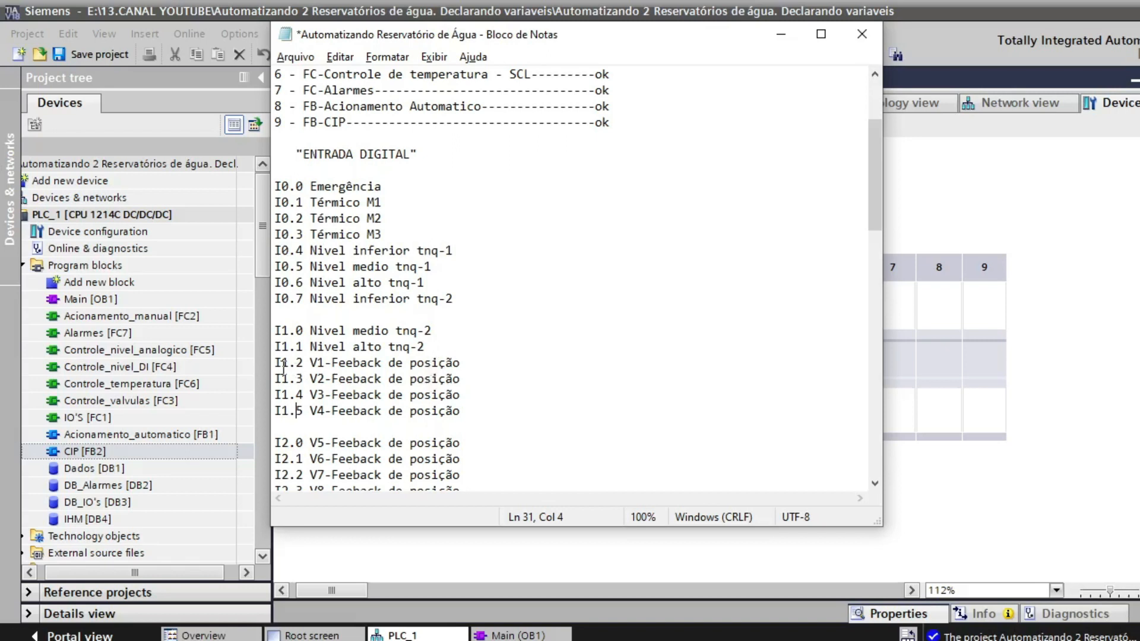
{"action": "scroll", "coordinate": [376, 401], "scroll_direction": "down", "scroll_amount": 1}
{"action": "scroll", "coordinate": [376, 402], "scroll_direction": "down", "scroll_amount": 1}
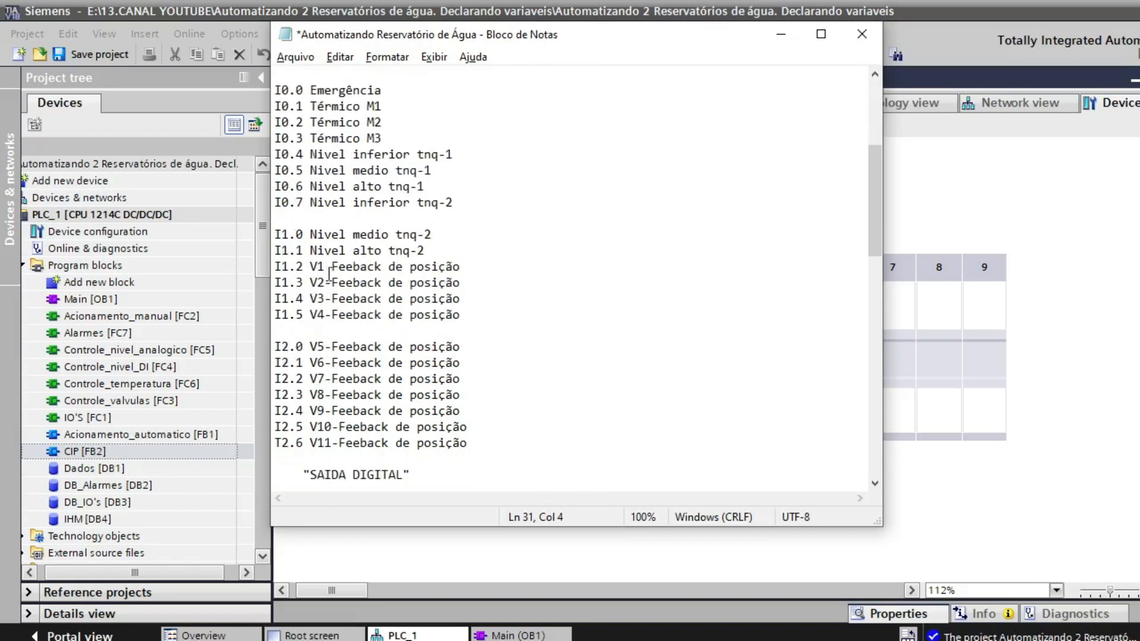
{"action": "left_click_drag", "start_coordinate": [310, 266], "coordinate": [319, 266]}
{"action": "left_click_drag", "start_coordinate": [310, 443], "coordinate": [319, 443]}
{"action": "scroll", "coordinate": [306, 346], "scroll_direction": "down", "scroll_amount": 5}
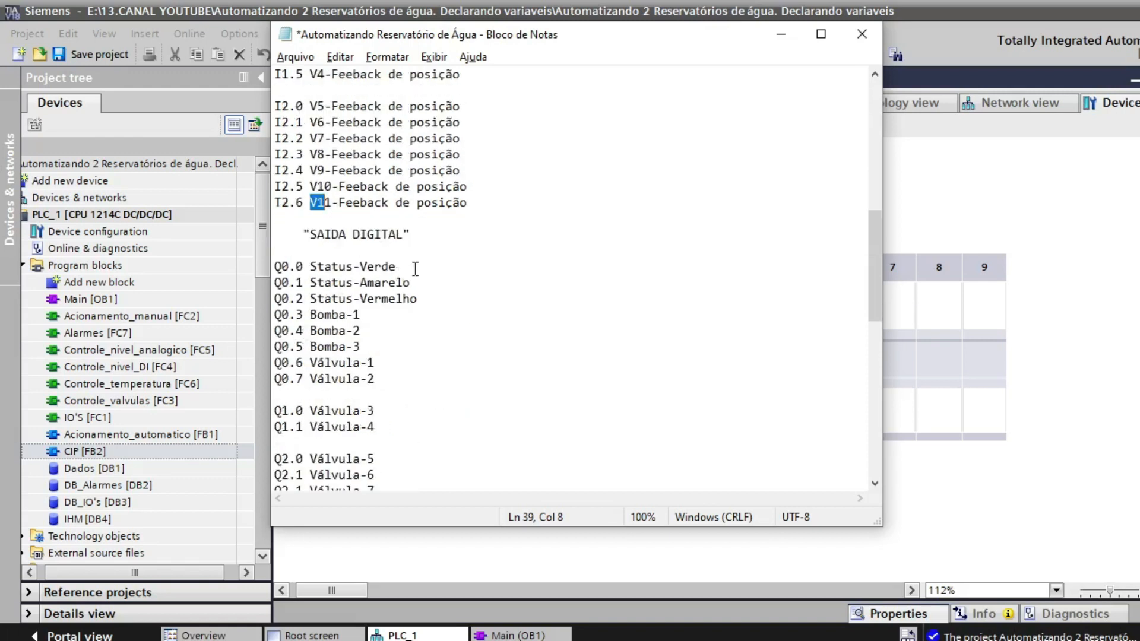
Examine the status light outputs Q0.0 to Q0.2 and the pump outputs Q0.3 to Q0.5 in the notes
{"action": "left_click_drag", "start_coordinate": [399, 266], "coordinate": [366, 267]}
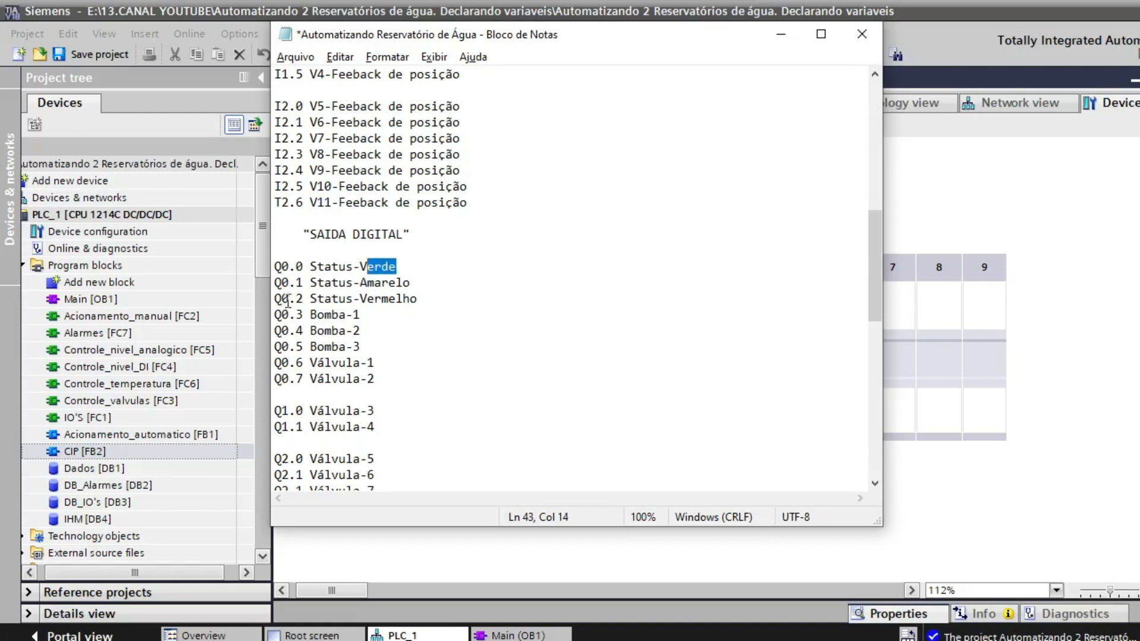
{"action": "left_click_drag", "start_coordinate": [421, 298], "coordinate": [273, 270]}
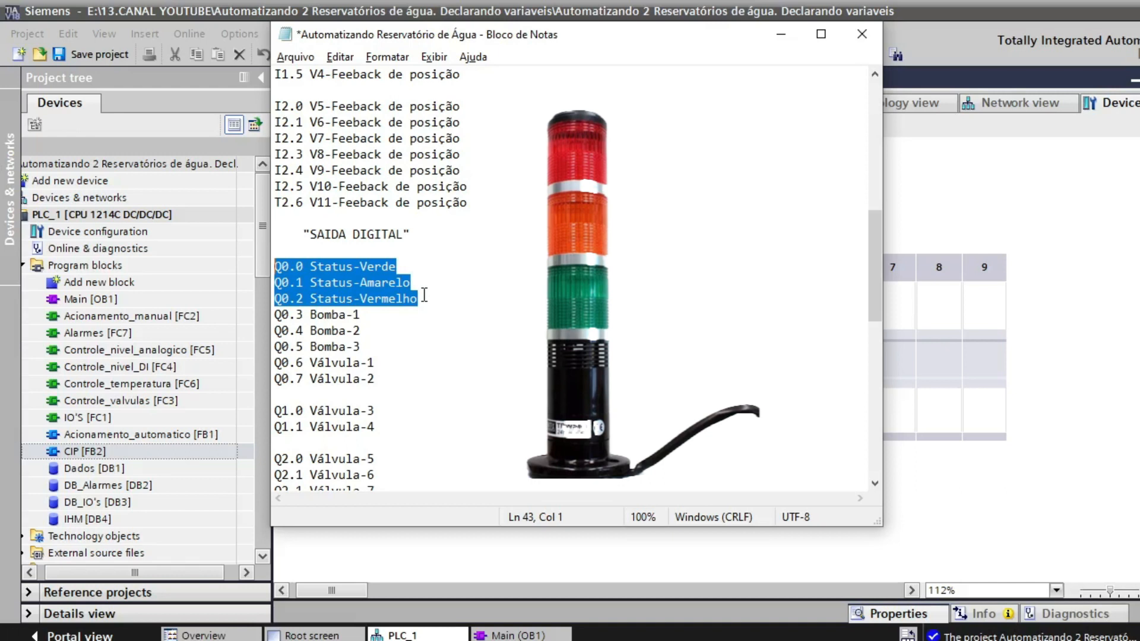
{"action": "scroll", "coordinate": [422, 297], "scroll_direction": "down", "scroll_amount": 1}
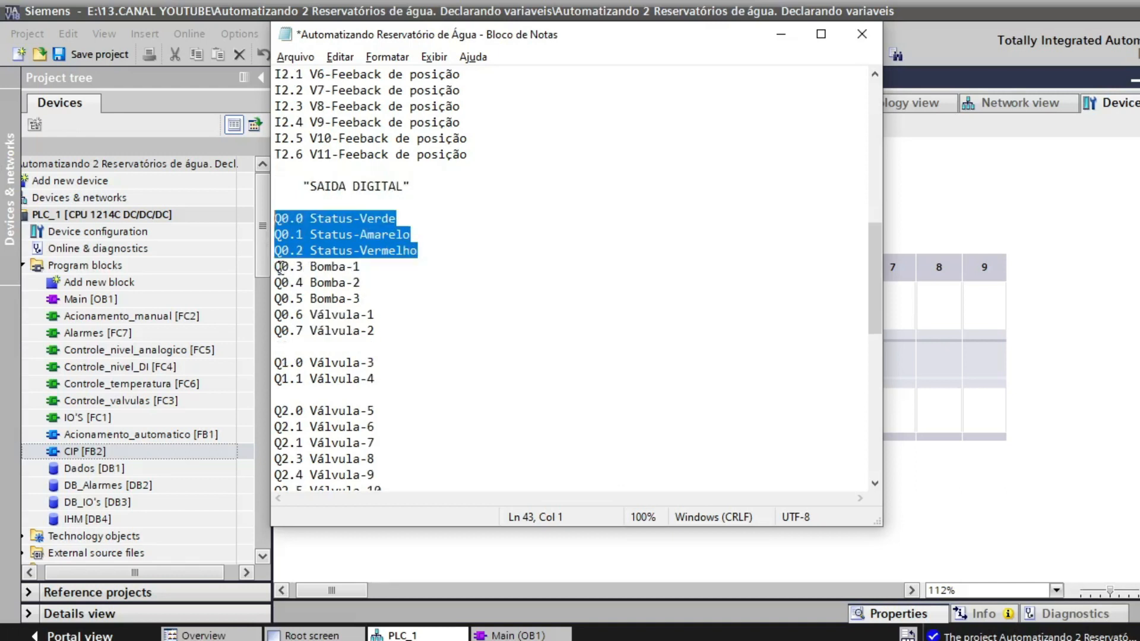
{"action": "left_click_drag", "start_coordinate": [276, 266], "coordinate": [367, 303]}
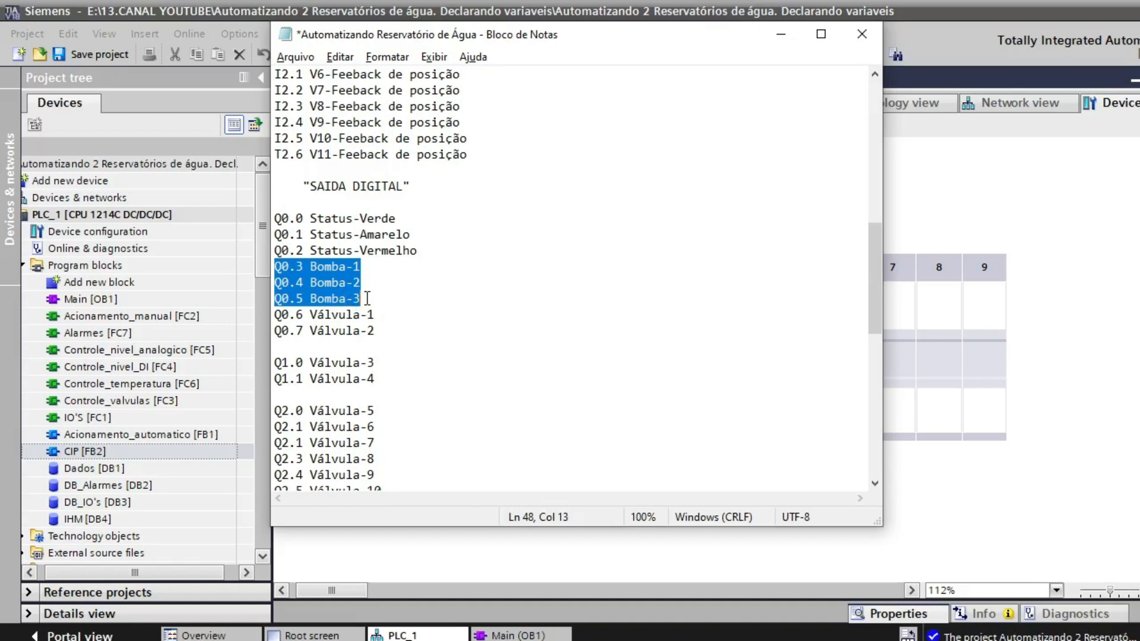
Compare the valve position feedback inputs with the Válvula-1 to Válvula-11 outputs Q0.6 to Q2.6 in the notes
{"action": "scroll", "coordinate": [368, 279], "scroll_direction": "down", "scroll_amount": 1}
{"action": "scroll", "coordinate": [365, 264], "scroll_direction": "up", "scroll_amount": 3}
{"action": "left_click_drag", "start_coordinate": [469, 250], "coordinate": [274, 77]}
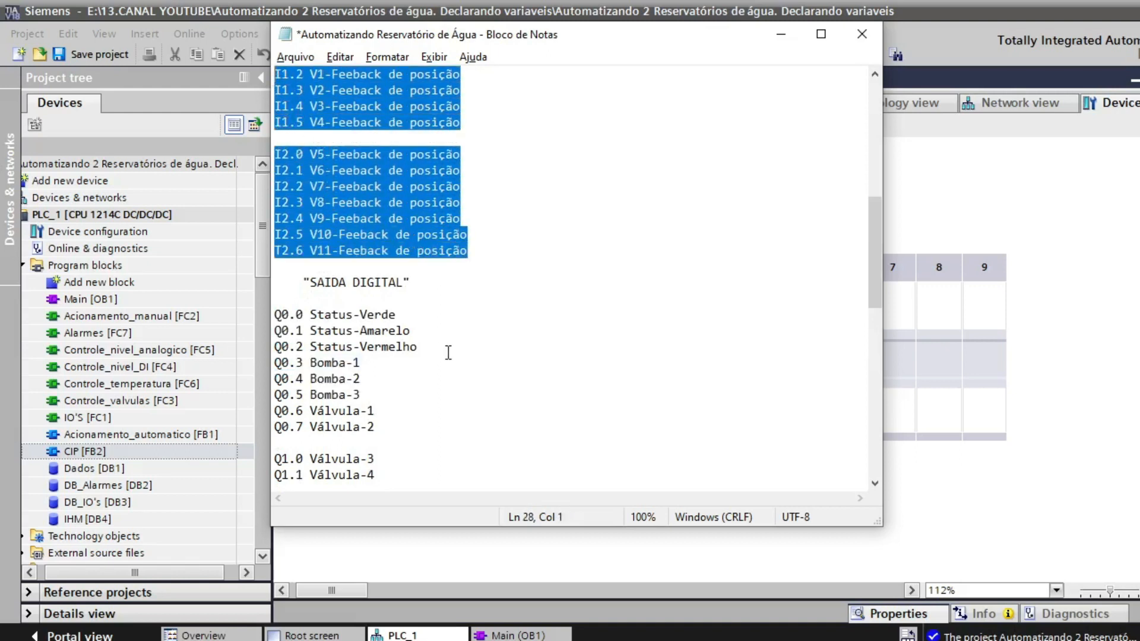
{"action": "scroll", "coordinate": [448, 352], "scroll_direction": "down", "scroll_amount": 4}
{"action": "left_click_drag", "start_coordinate": [275, 218], "coordinate": [398, 410]}
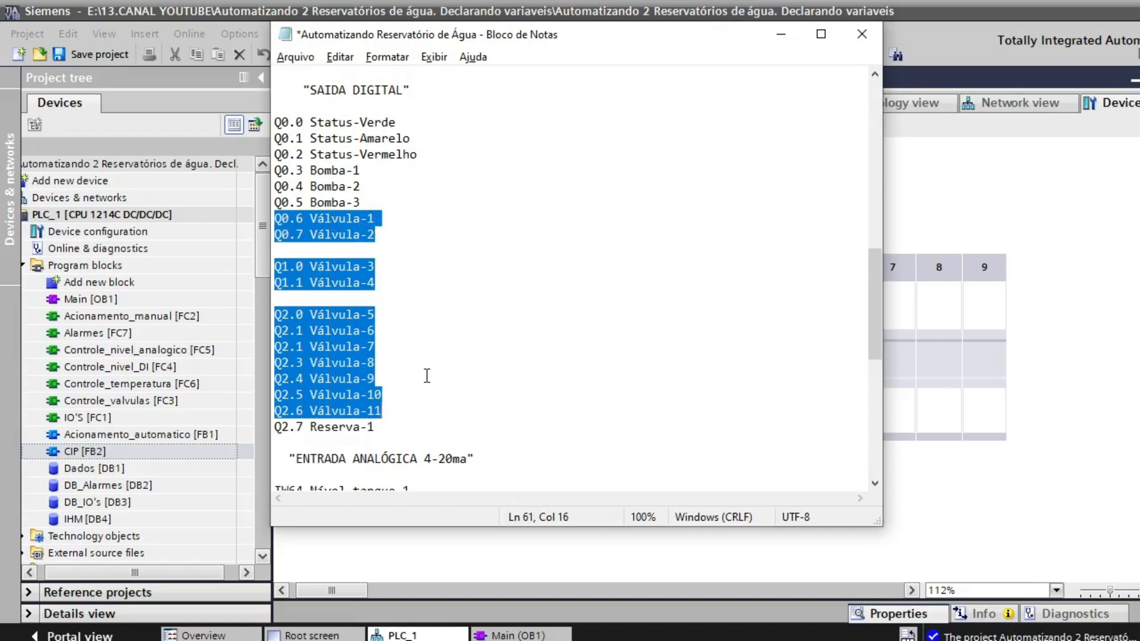
Examine the tank level inputs IW64 and IW66 under "ENTRADA ANALÓGICA 4-20ma" in the notes
{"action": "scroll", "coordinate": [426, 376], "scroll_direction": "down", "scroll_amount": 3}
{"action": "left_click_drag", "start_coordinate": [491, 315], "coordinate": [298, 314]}
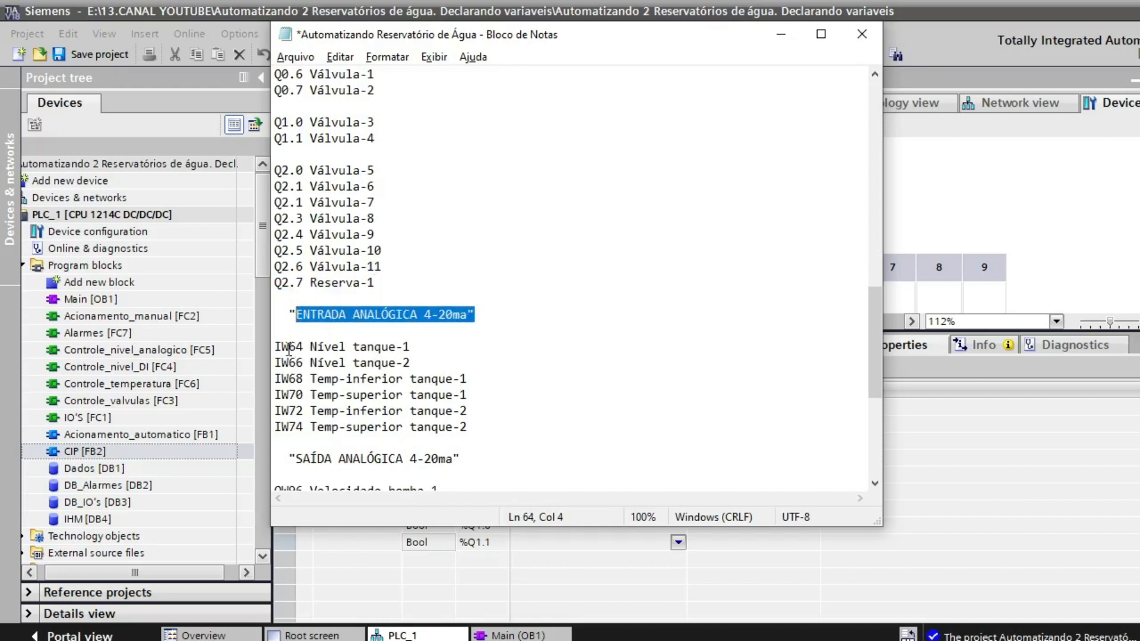
{"action": "left_click_drag", "start_coordinate": [275, 346], "coordinate": [414, 348]}
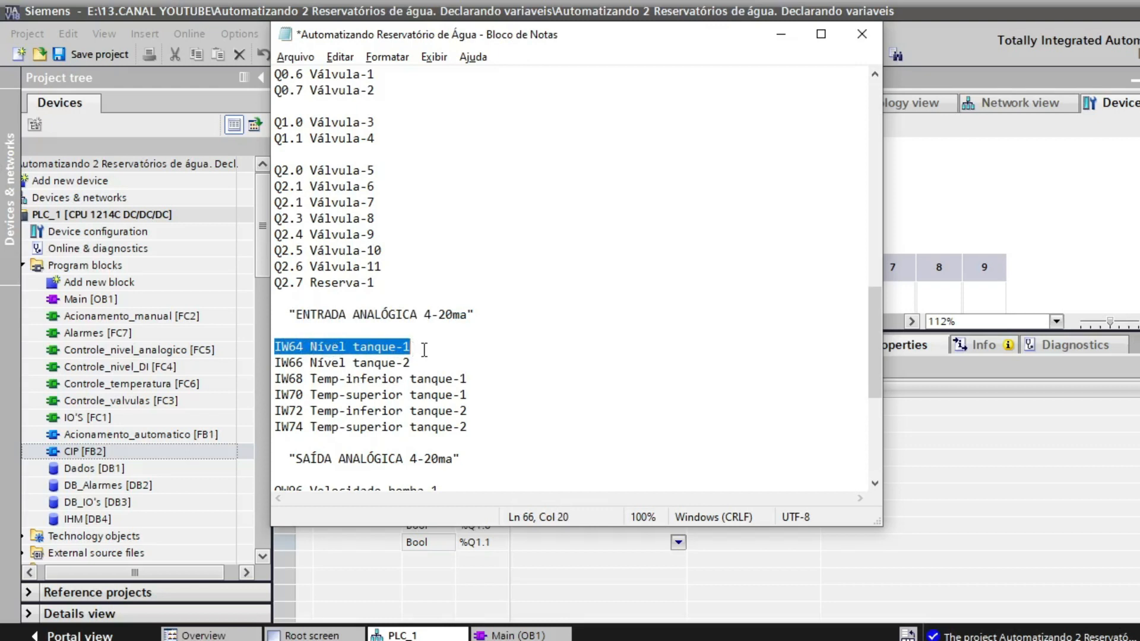
{"action": "left_click_drag", "start_coordinate": [275, 363], "coordinate": [411, 363]}
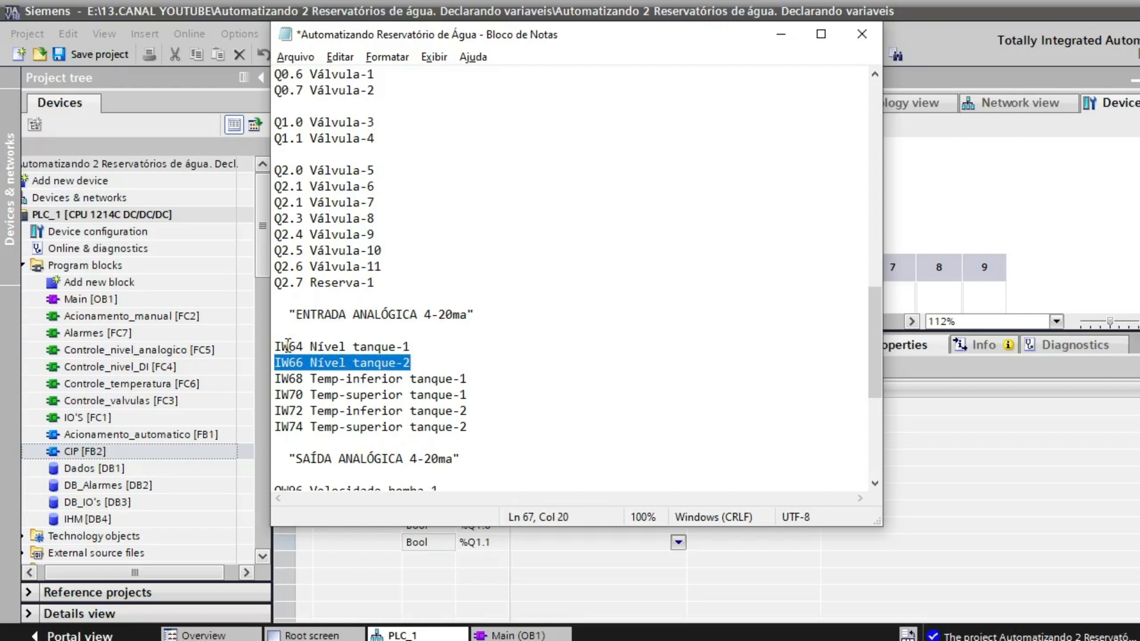
{"action": "left_click", "coordinate": [419, 363]}
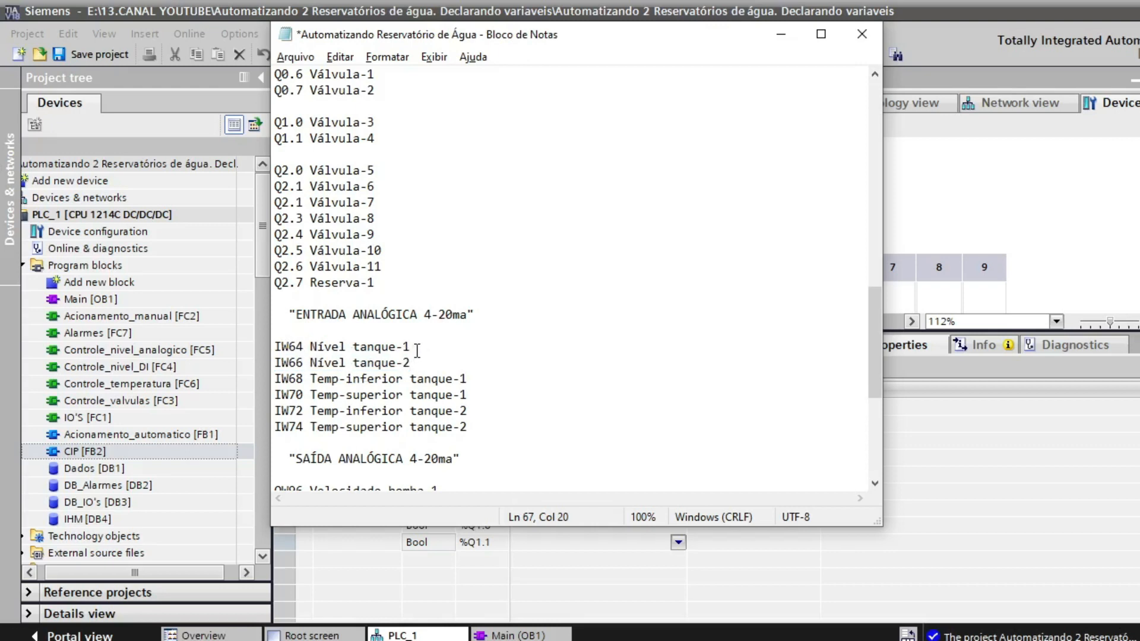
{"action": "left_click_drag", "start_coordinate": [418, 350], "coordinate": [275, 347]}
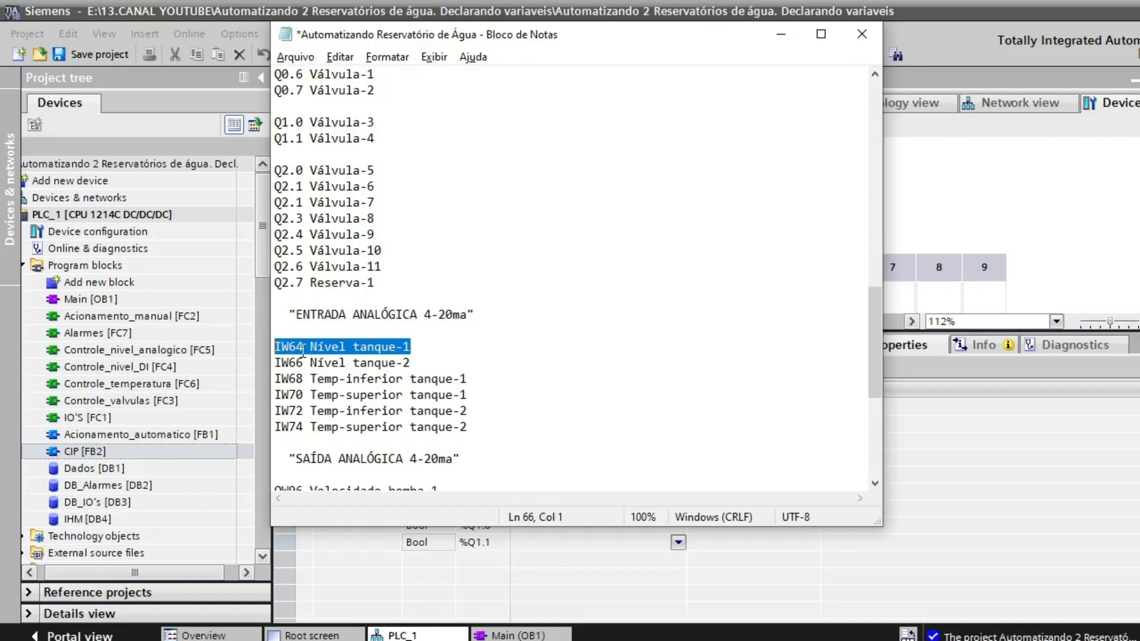
{"action": "left_click", "coordinate": [303, 352]}
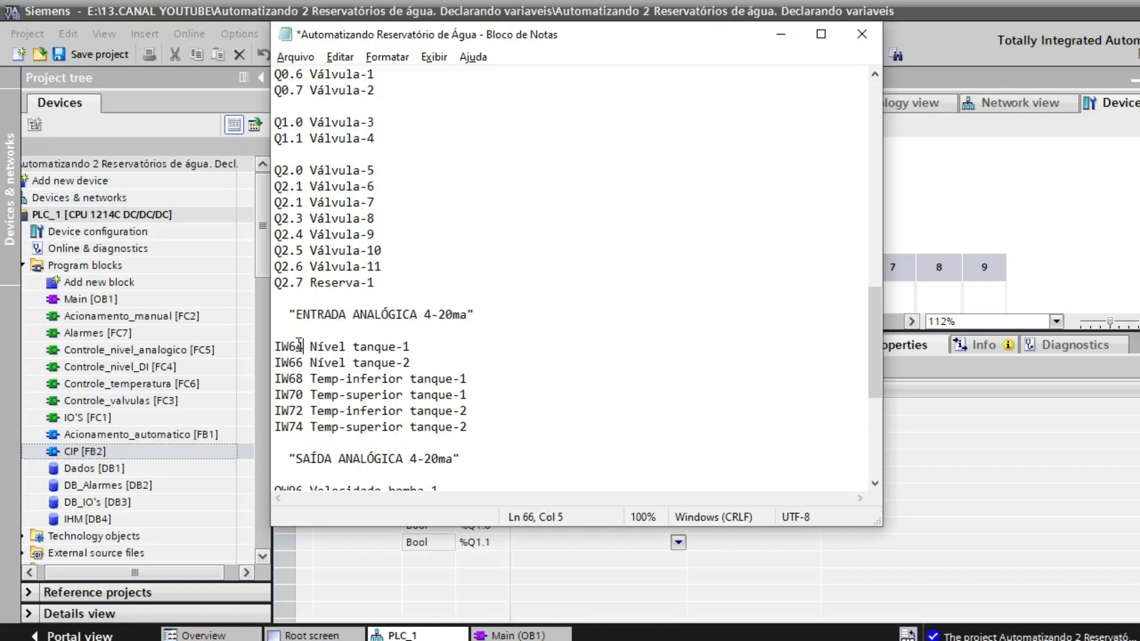
{"action": "left_click", "coordinate": [417, 345]}
Check the lower and upper temperature inputs IW68 to IW74 for tanks 1 and 2 in the notes
{"action": "left_click_drag", "start_coordinate": [310, 379], "coordinate": [475, 380]}
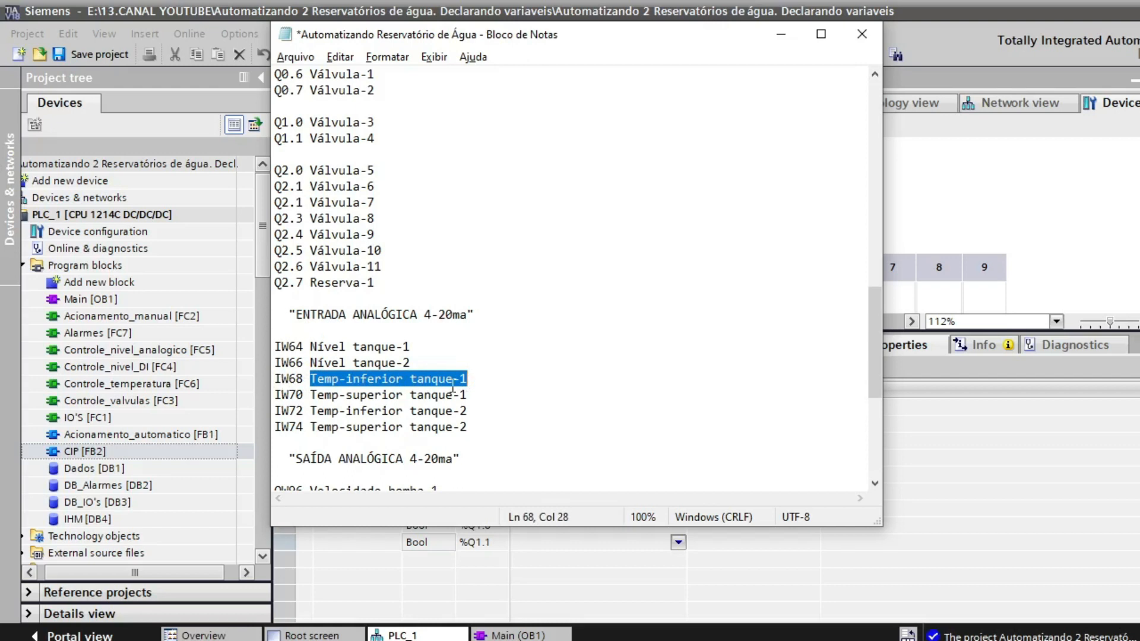
{"action": "left_click_drag", "start_coordinate": [311, 395], "coordinate": [274, 379]}
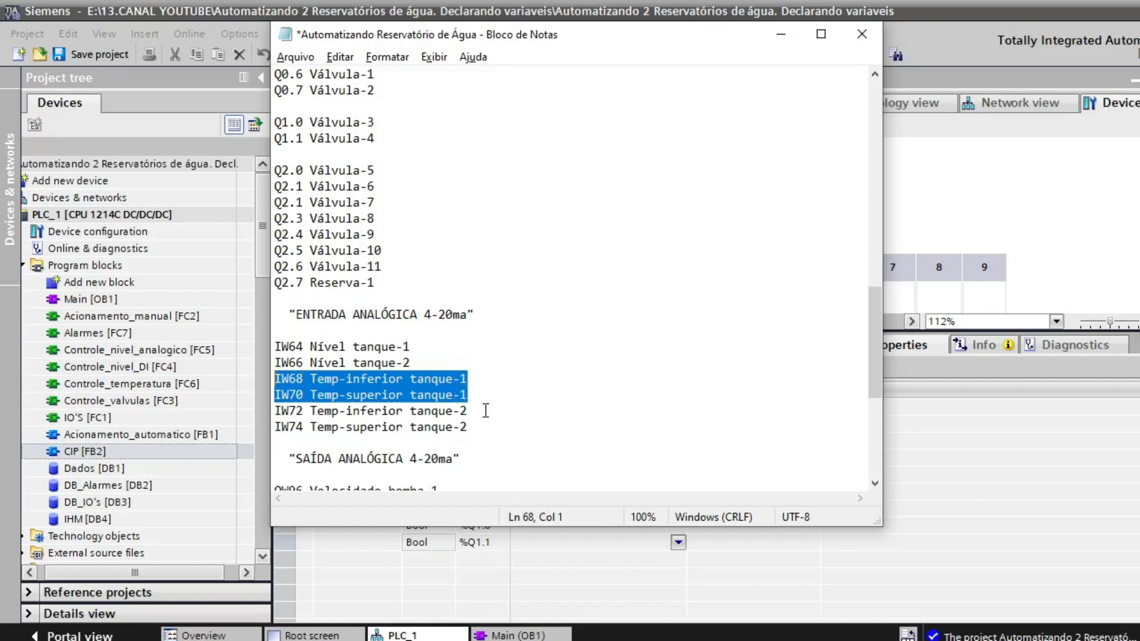
{"action": "left_click", "coordinate": [460, 436]}
{"action": "left_click_drag", "start_coordinate": [460, 435], "coordinate": [275, 411]}
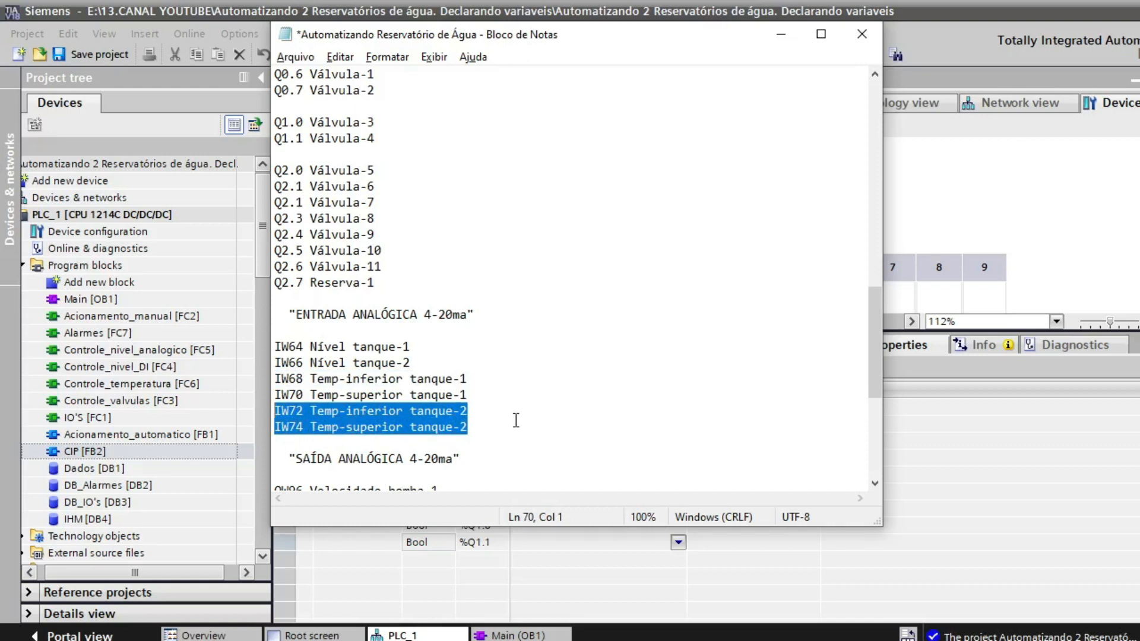
Review the pump speed outputs QW96, QW98 and QW100 alongside the analog input section of the notes
{"action": "scroll", "coordinate": [516, 420], "scroll_direction": "down", "scroll_amount": 2}
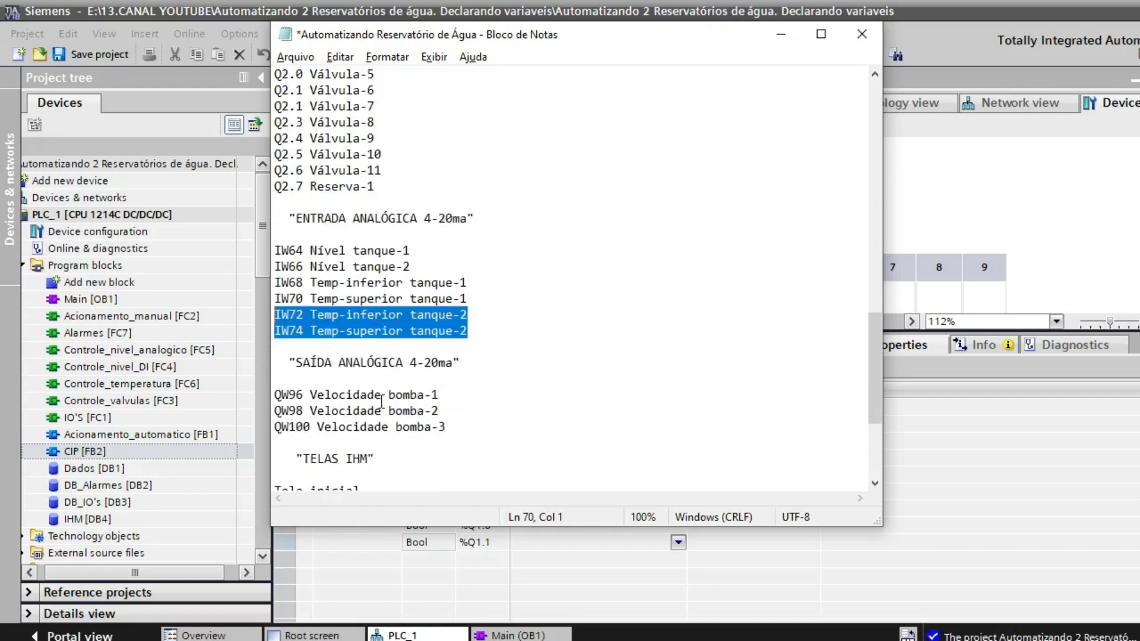
{"action": "left_click_drag", "start_coordinate": [452, 394], "coordinate": [275, 395]}
{"action": "left_click_drag", "start_coordinate": [439, 411], "coordinate": [275, 411]}
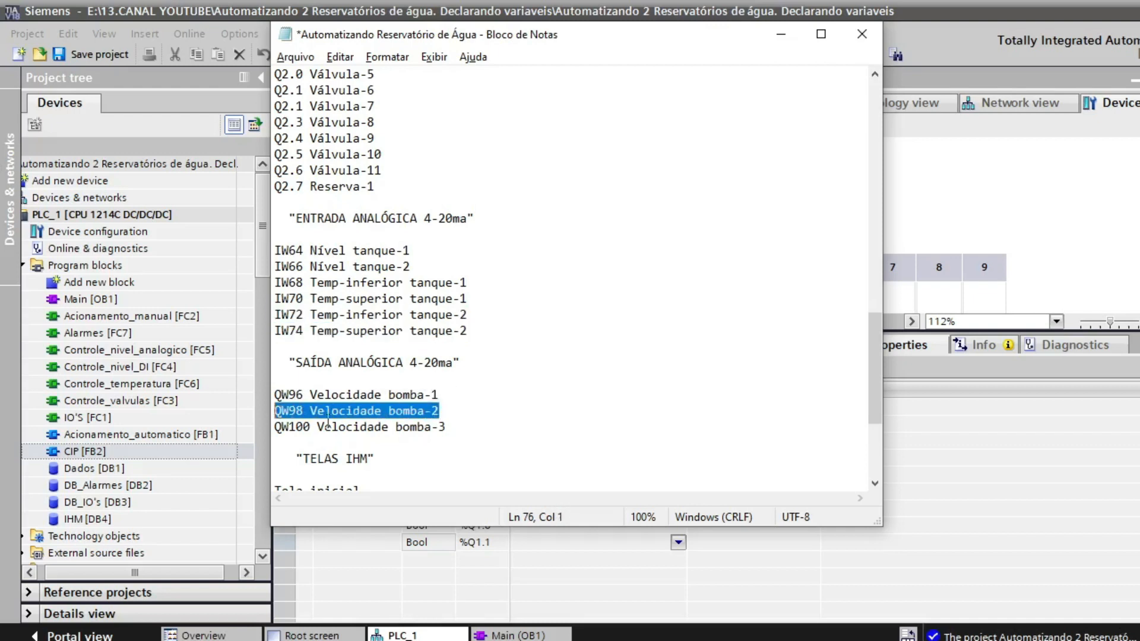
{"action": "left_click_drag", "start_coordinate": [458, 428], "coordinate": [284, 428]}
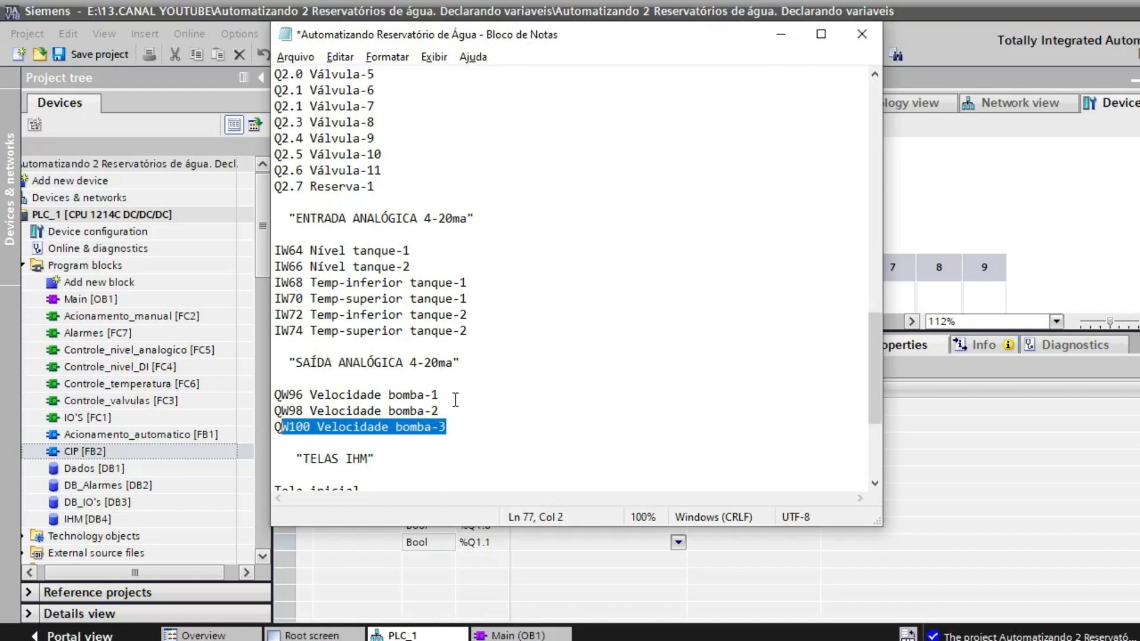
{"action": "left_click_drag", "start_coordinate": [483, 331], "coordinate": [283, 219]}
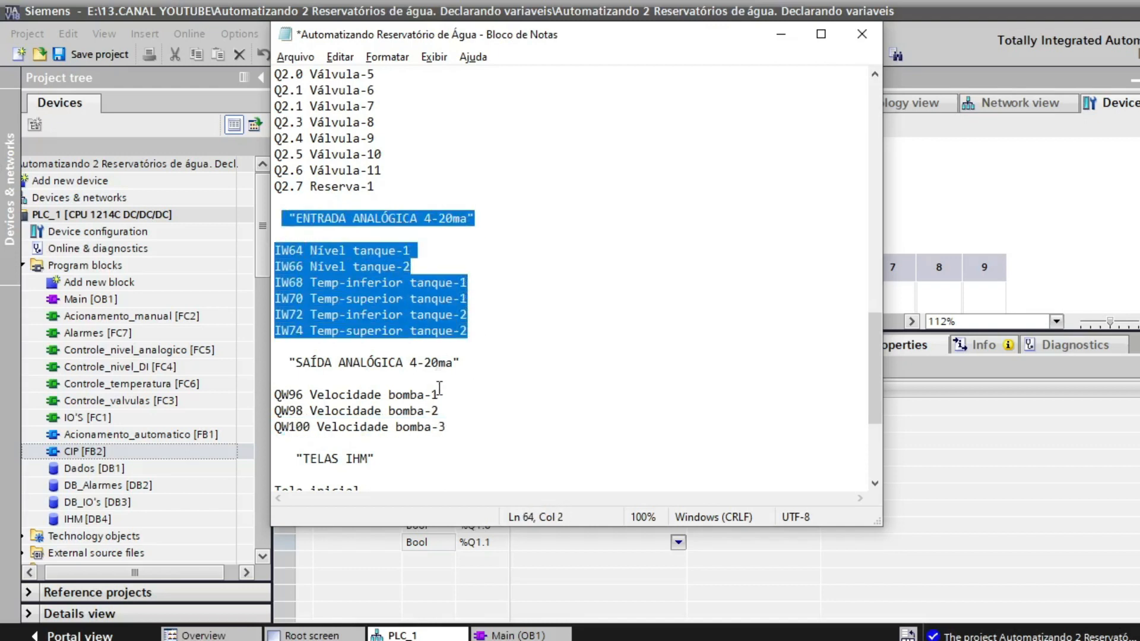
{"action": "left_click_drag", "start_coordinate": [453, 426], "coordinate": [281, 363]}
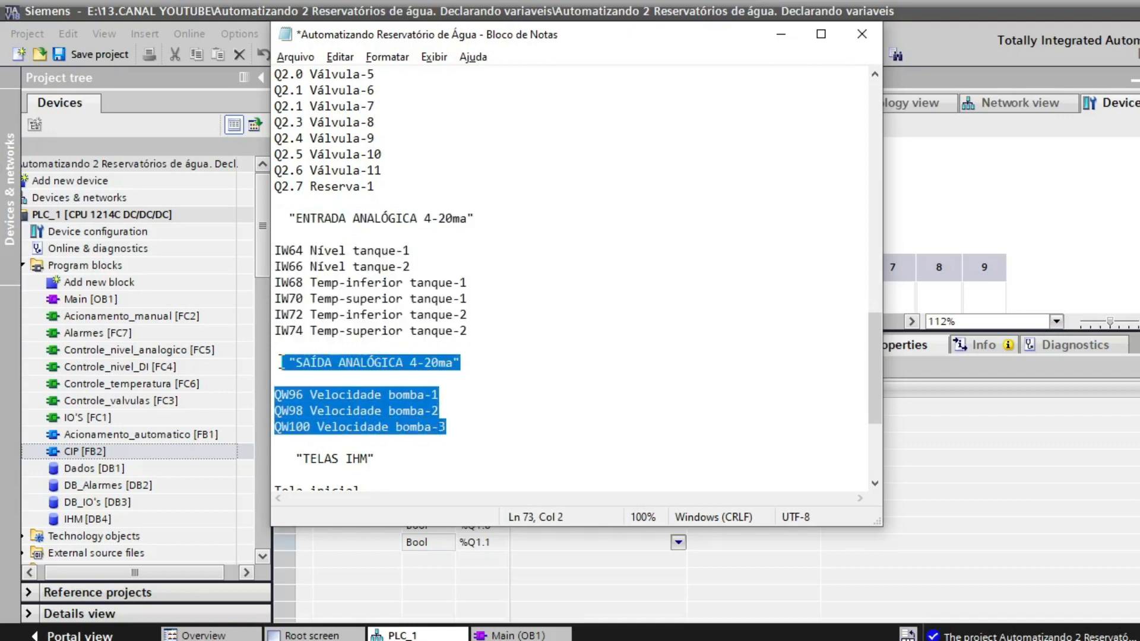
{"action": "left_click", "coordinate": [508, 418]}
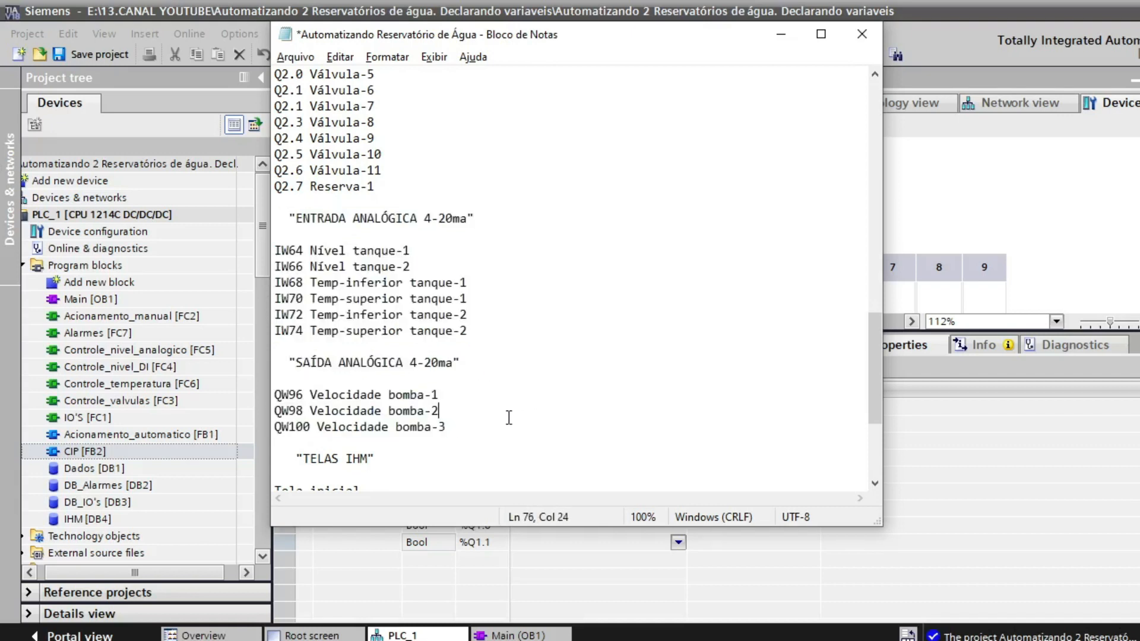
Read through the "TELAS IHM" screen list in the notes, from Tela inicial to CIP
{"action": "scroll", "coordinate": [508, 417], "scroll_direction": "down", "scroll_amount": 2}
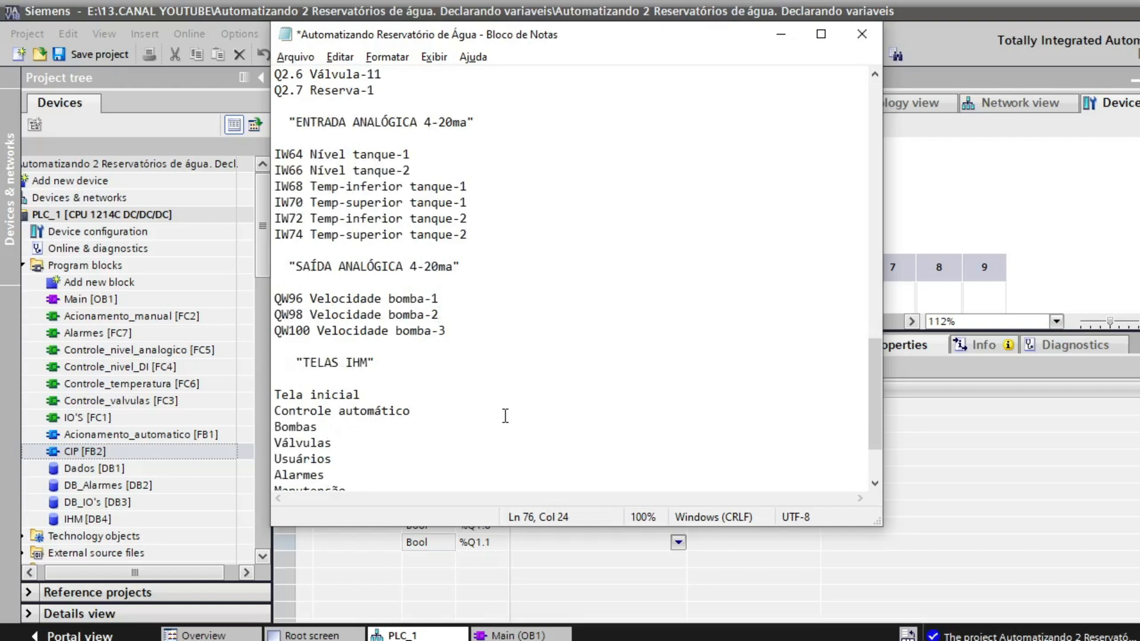
{"action": "scroll", "coordinate": [505, 415], "scroll_direction": "down", "scroll_amount": 1}
{"action": "left_click", "coordinate": [385, 348]}
{"action": "left_click_drag", "start_coordinate": [385, 348], "coordinate": [276, 348]}
{"action": "left_click", "coordinate": [414, 366]}
{"action": "left_click_drag", "start_coordinate": [414, 365], "coordinate": [274, 427]}
{"action": "left_click_drag", "start_coordinate": [346, 443], "coordinate": [303, 458]}
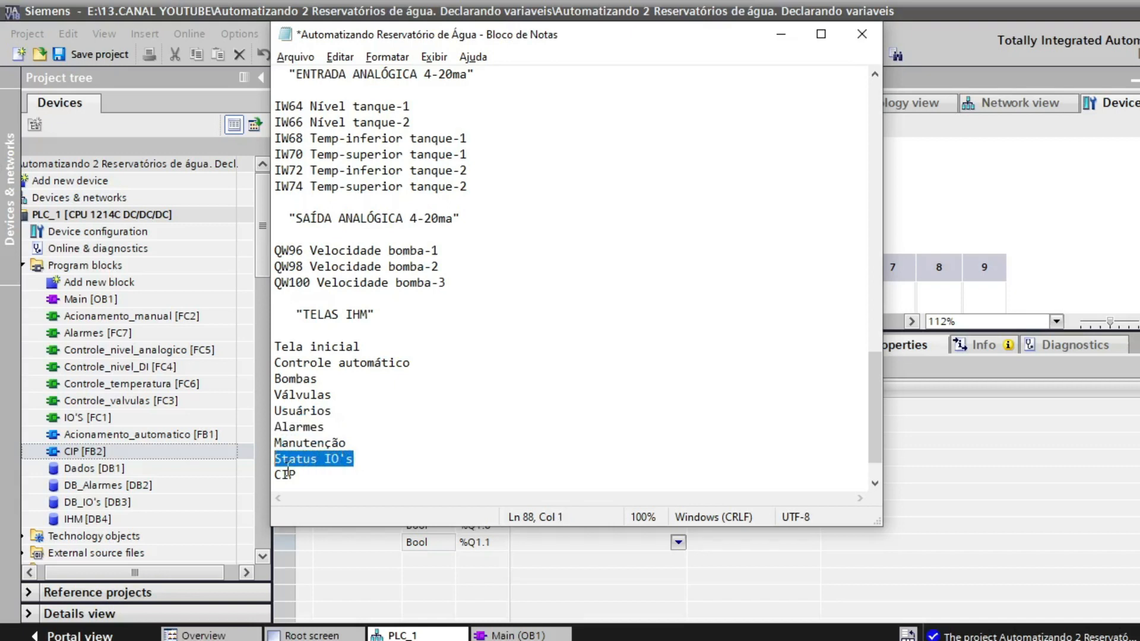
{"action": "left_click_drag", "start_coordinate": [296, 475], "coordinate": [274, 475]}
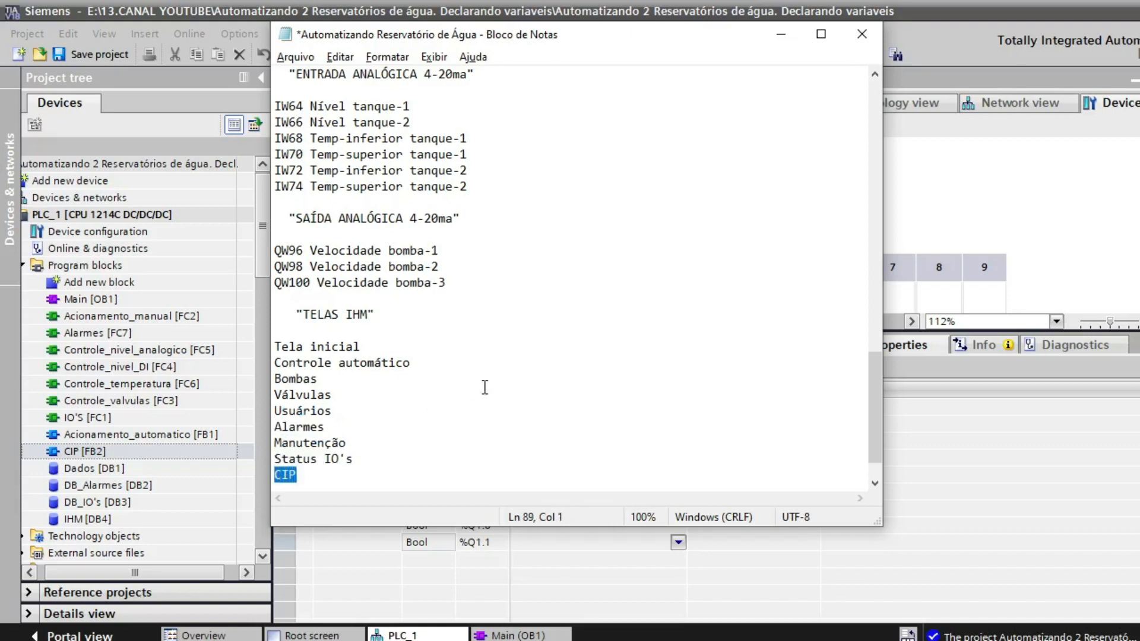
{"action": "left_click", "coordinate": [469, 459]}
Compare PLC_1's program blocks in the TIA Portal project tree with the "FC-FB-DB" list in the Notepad notes
{"action": "left_click_drag", "start_coordinate": [258, 244], "coordinate": [265, 301]}
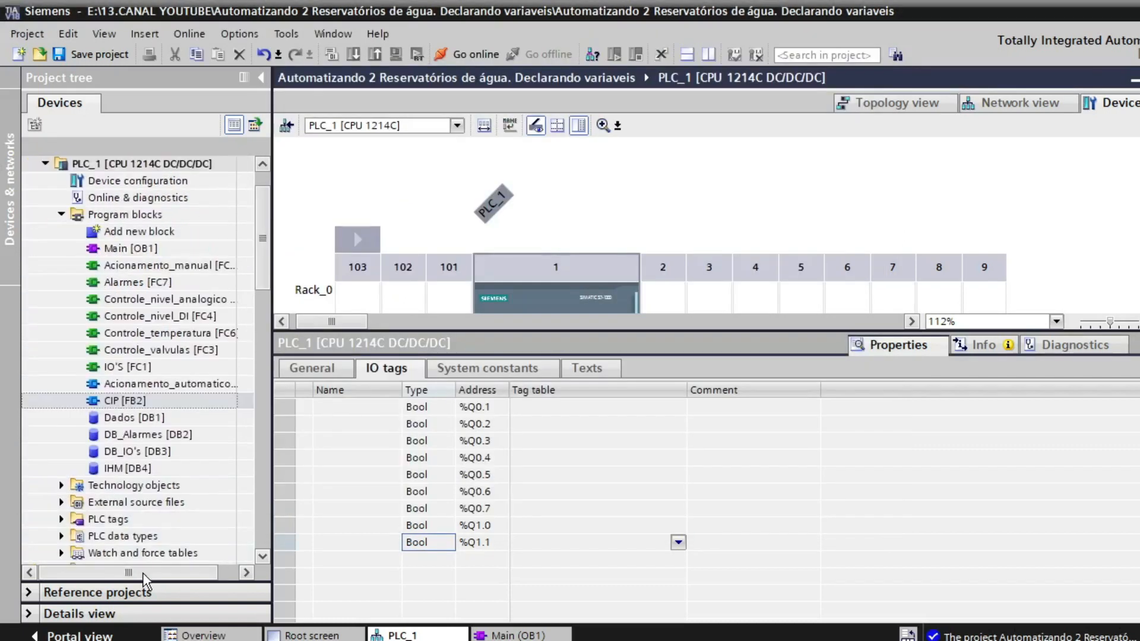
{"action": "left_click_drag", "start_coordinate": [145, 574], "coordinate": [150, 573]}
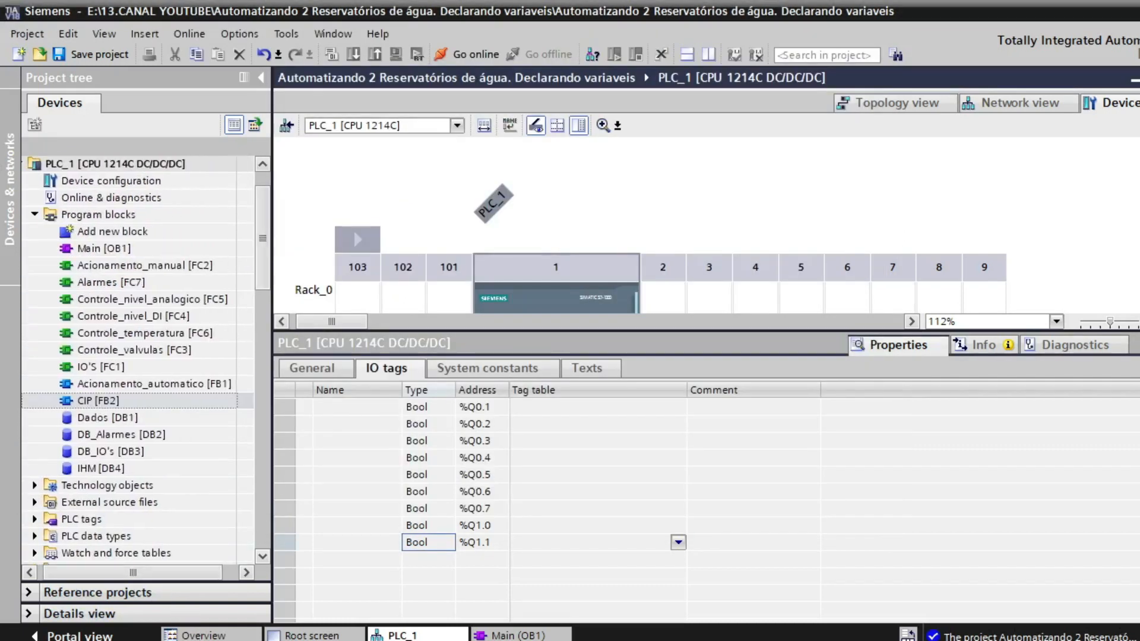
{"action": "key", "text": "alt+Tab"}
{"action": "left_click_drag", "start_coordinate": [877, 436], "coordinate": [880, 138]}
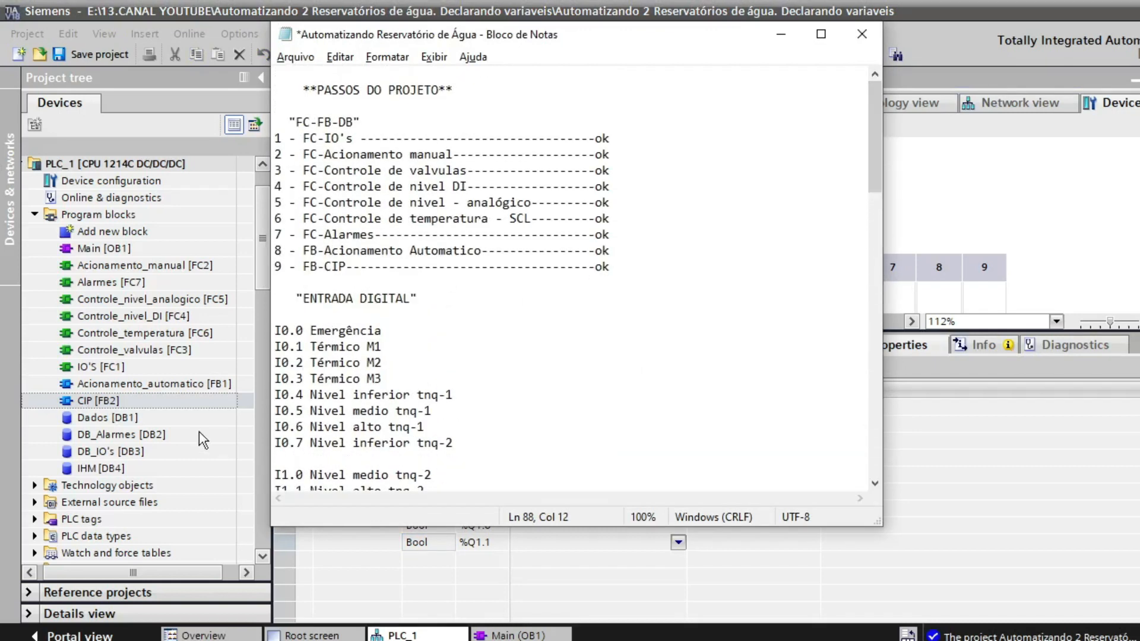
{"action": "left_click", "coordinate": [98, 424]}
{"action": "left_click", "coordinate": [110, 451]}
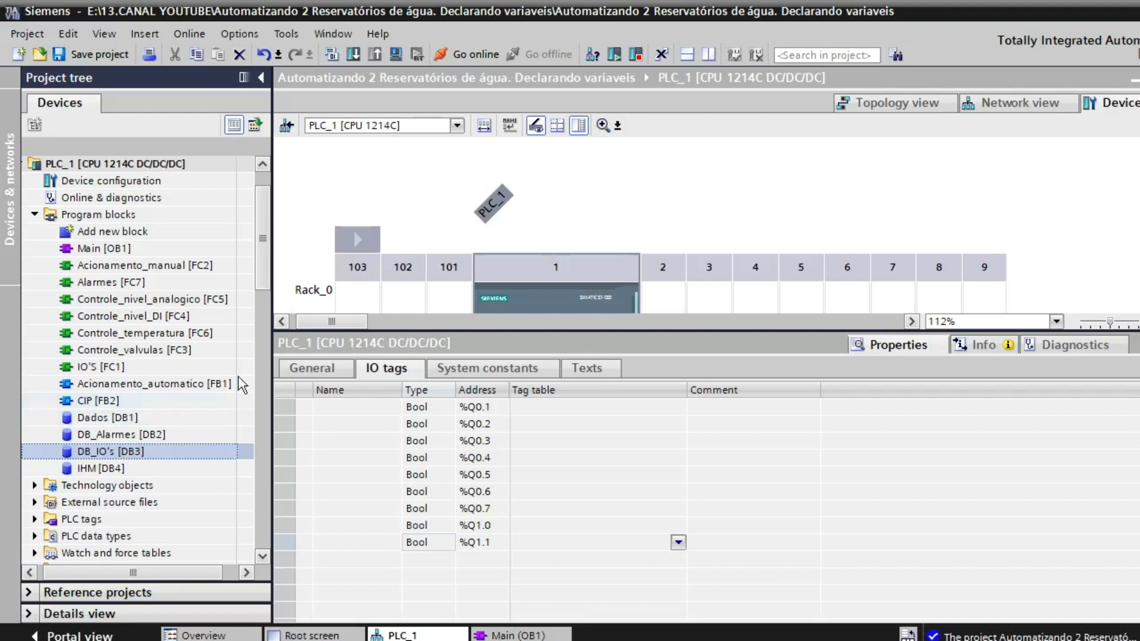
{"action": "key", "text": "alt+Tab"}
{"action": "key", "text": "alt+Tab"}
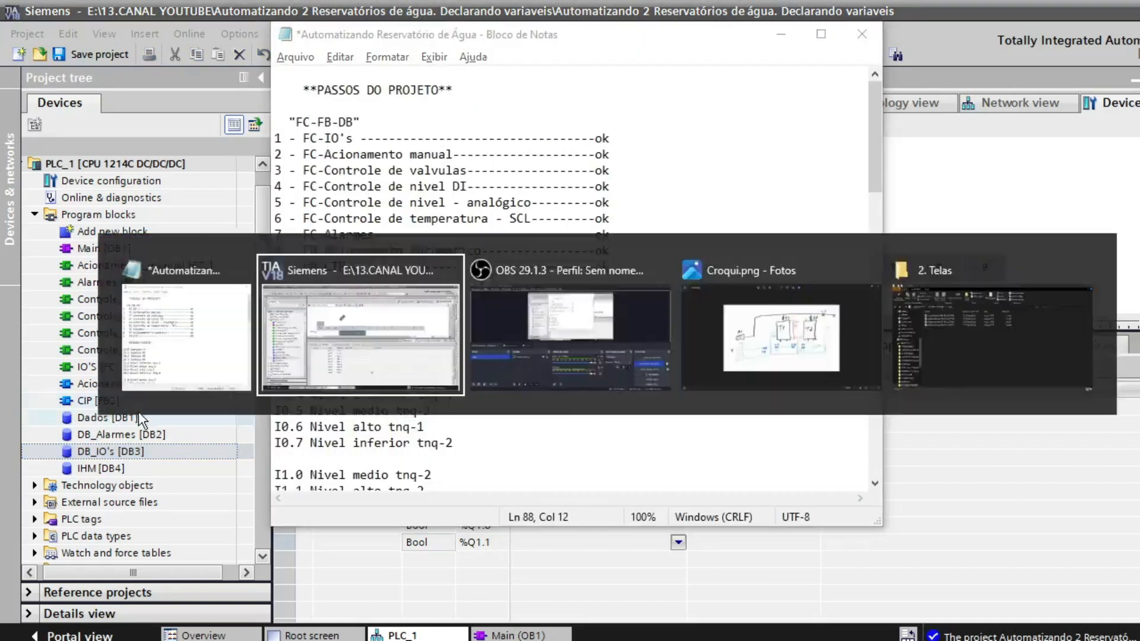
Look over the data blocks Dados, DB_Alarmes, DB_IO's and IHM in TIA Portal, relating DB_IO's to the IO'S function
{"action": "left_click", "coordinate": [140, 418]}
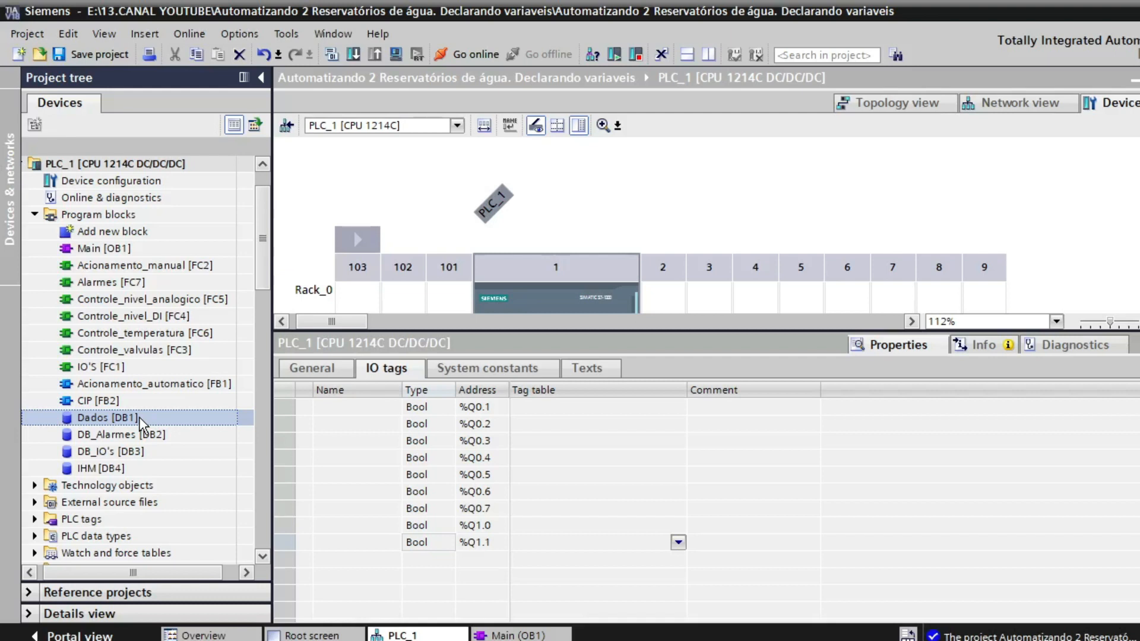
{"action": "left_click", "coordinate": [119, 435]}
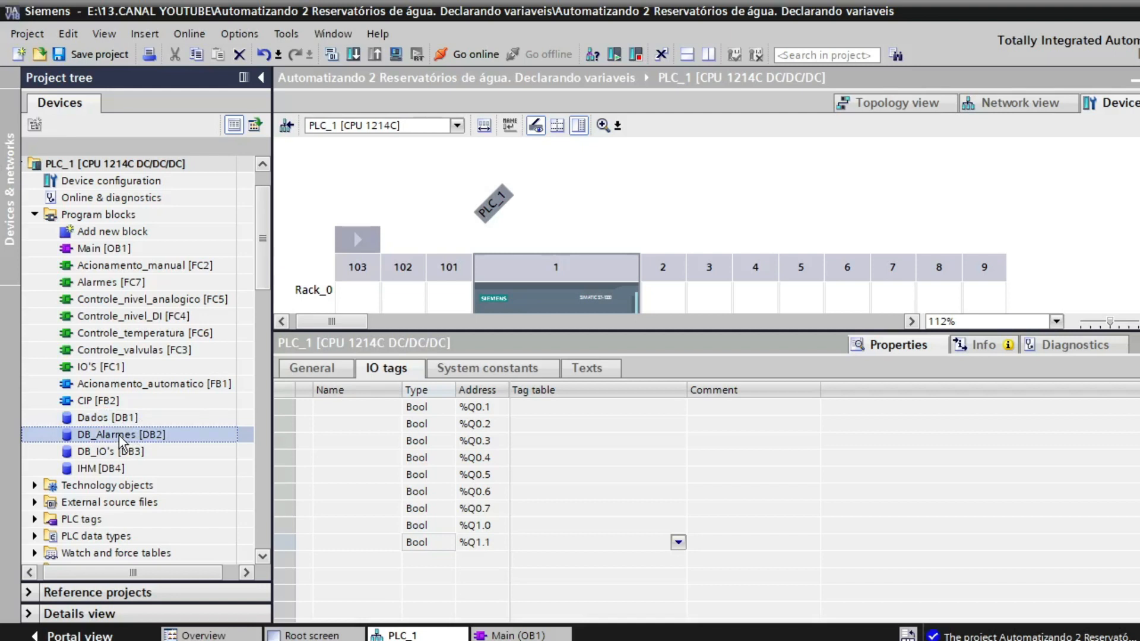
{"action": "left_click", "coordinate": [122, 452]}
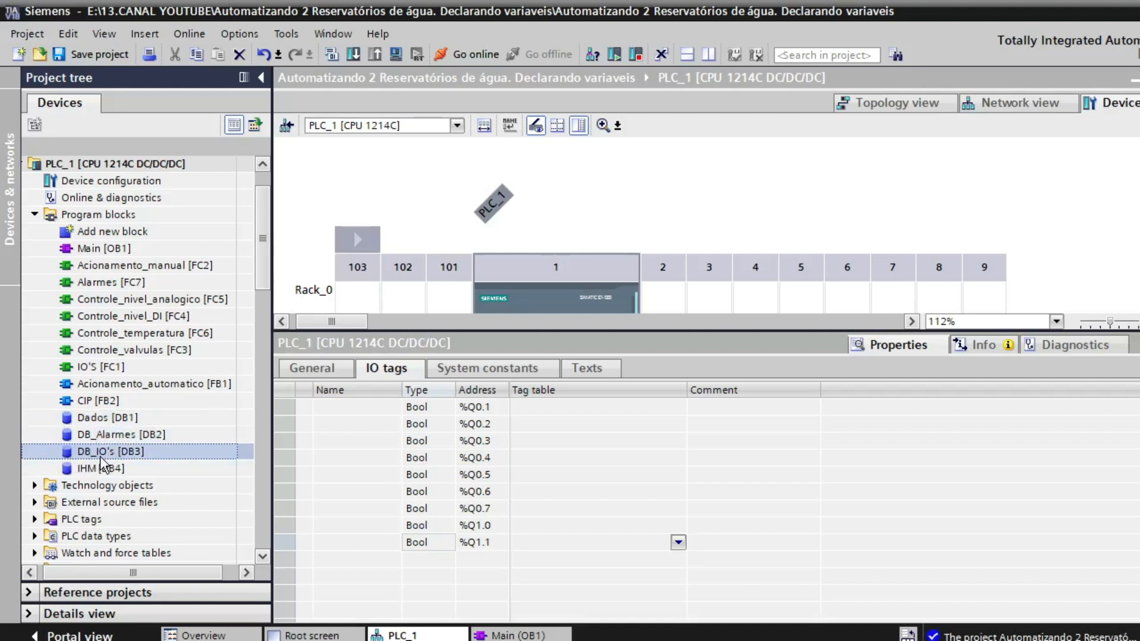
{"action": "left_click", "coordinate": [91, 369]}
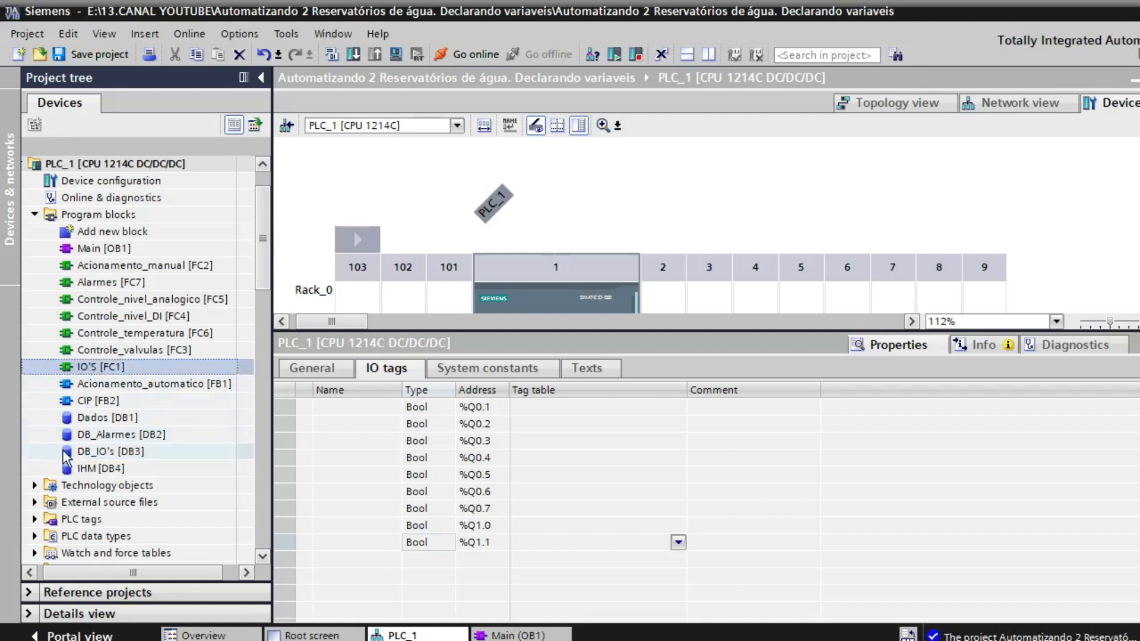
{"action": "left_click", "coordinate": [95, 457]}
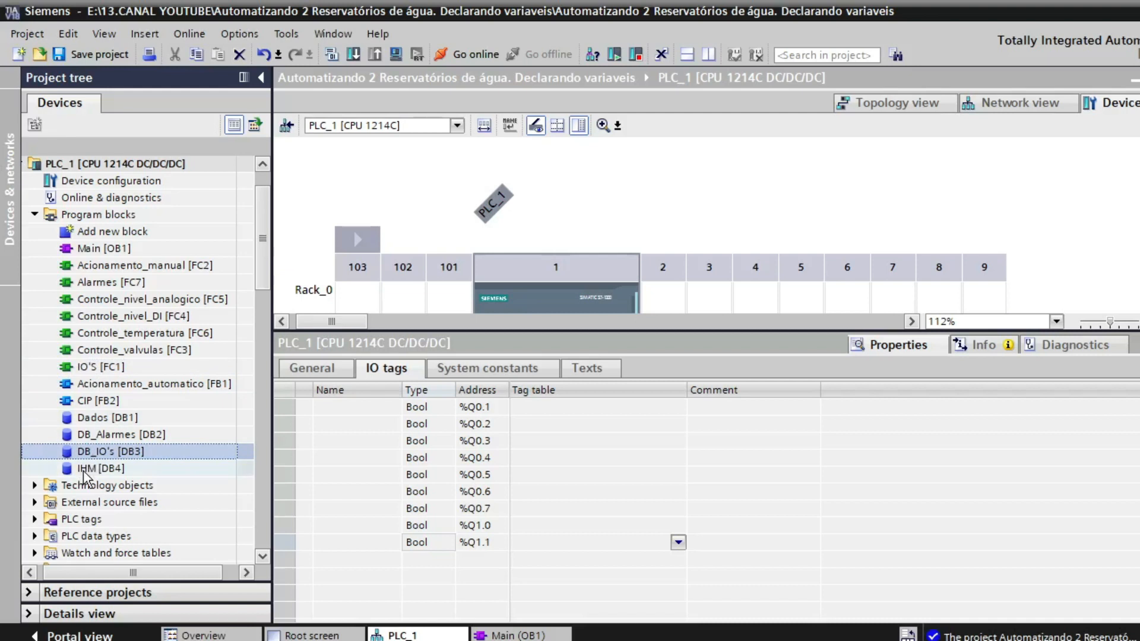
{"action": "left_click", "coordinate": [84, 469]}
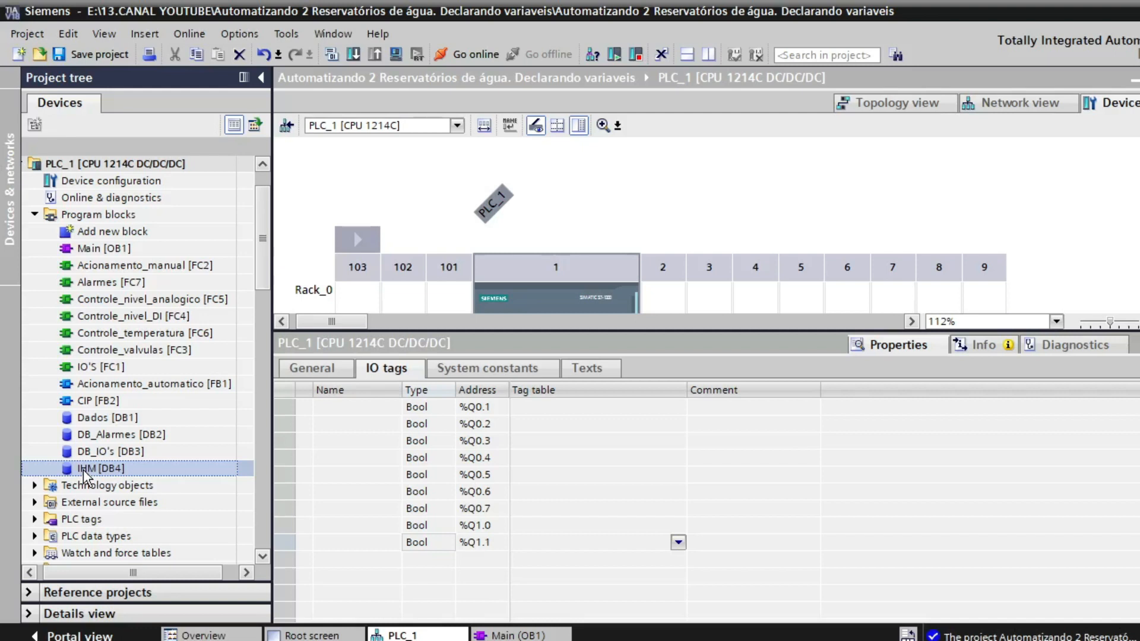
Locate the Root screen among HMI_1's screens in the project tree
{"action": "scroll", "coordinate": [87, 469], "scroll_direction": "down", "scroll_amount": 8}
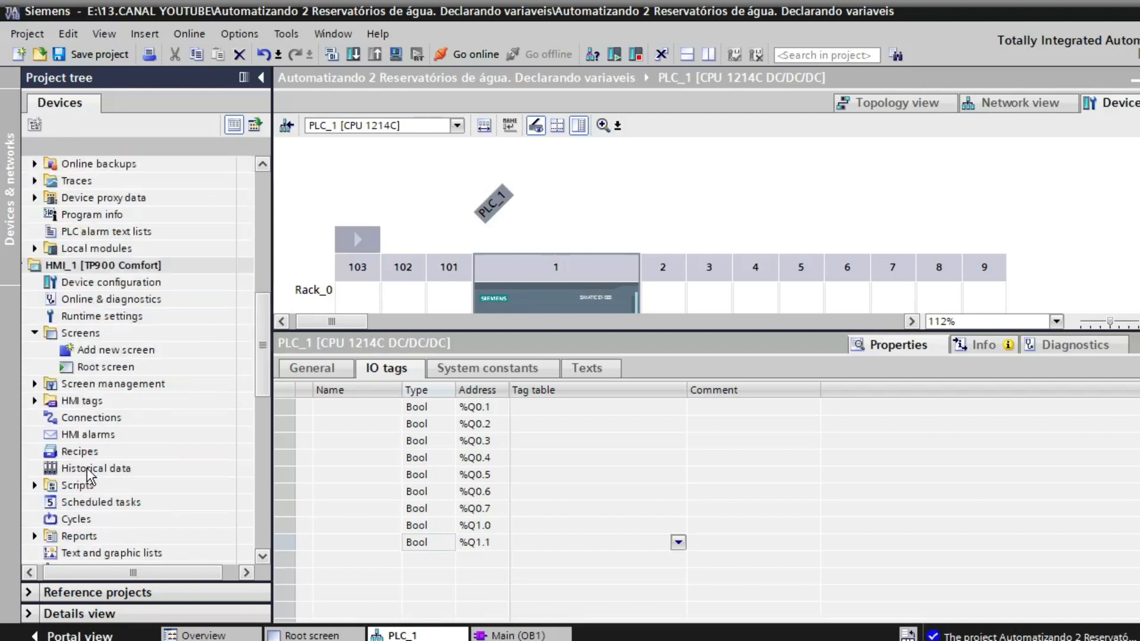
{"action": "left_click", "coordinate": [36, 334]}
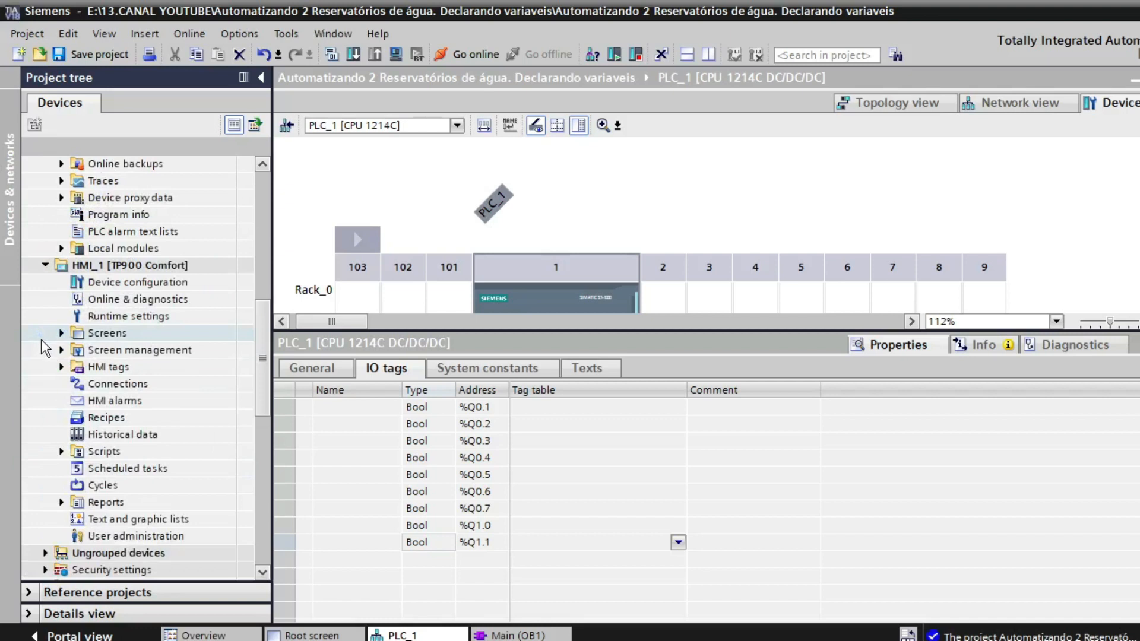
{"action": "left_click", "coordinate": [112, 269]}
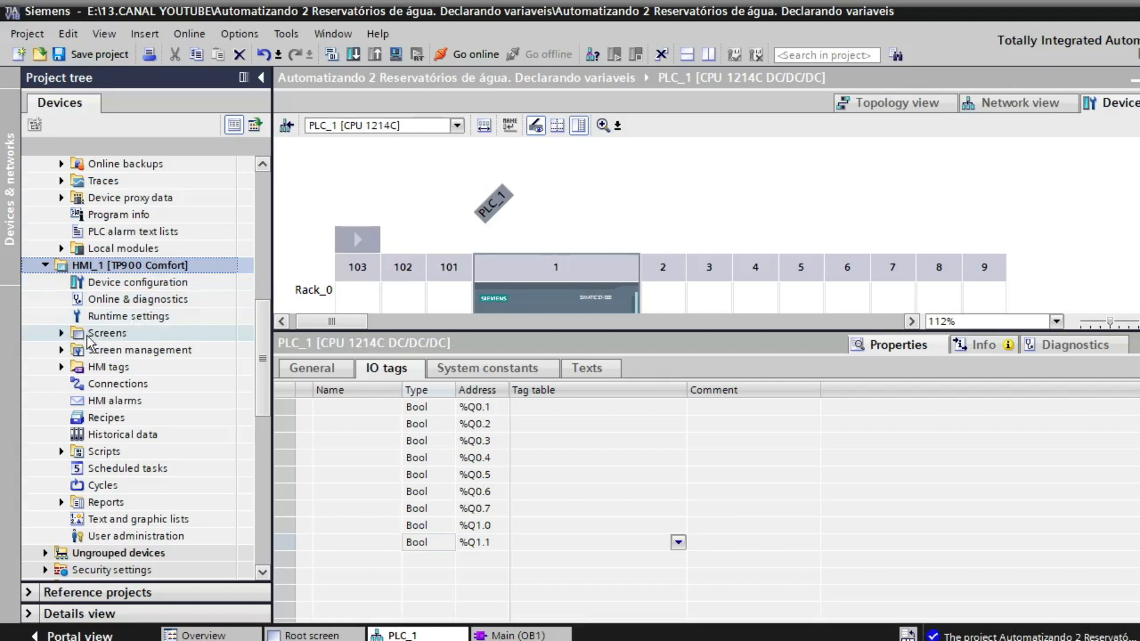
{"action": "left_click", "coordinate": [61, 333]}
{"action": "left_click", "coordinate": [136, 368]}
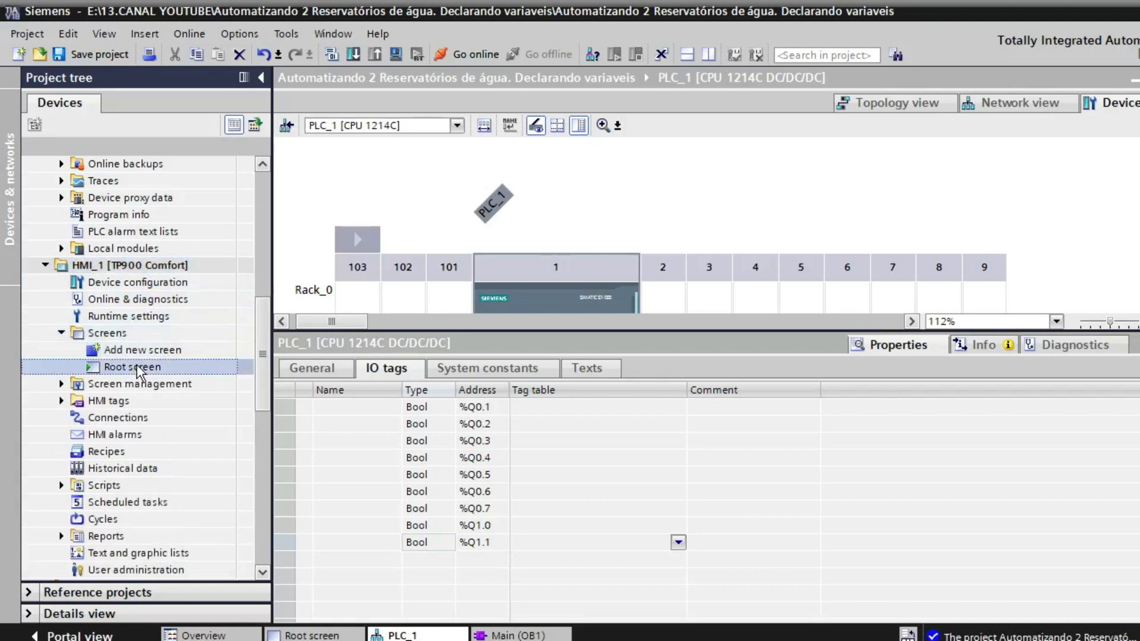
Check the "TELAS IHM" list in the Notepad notes against HMI_1's existing screens in TIA Portal
{"action": "key", "text": "alt+Tab"}
{"action": "scroll", "coordinate": [439, 443], "scroll_direction": "down", "scroll_amount": 15}
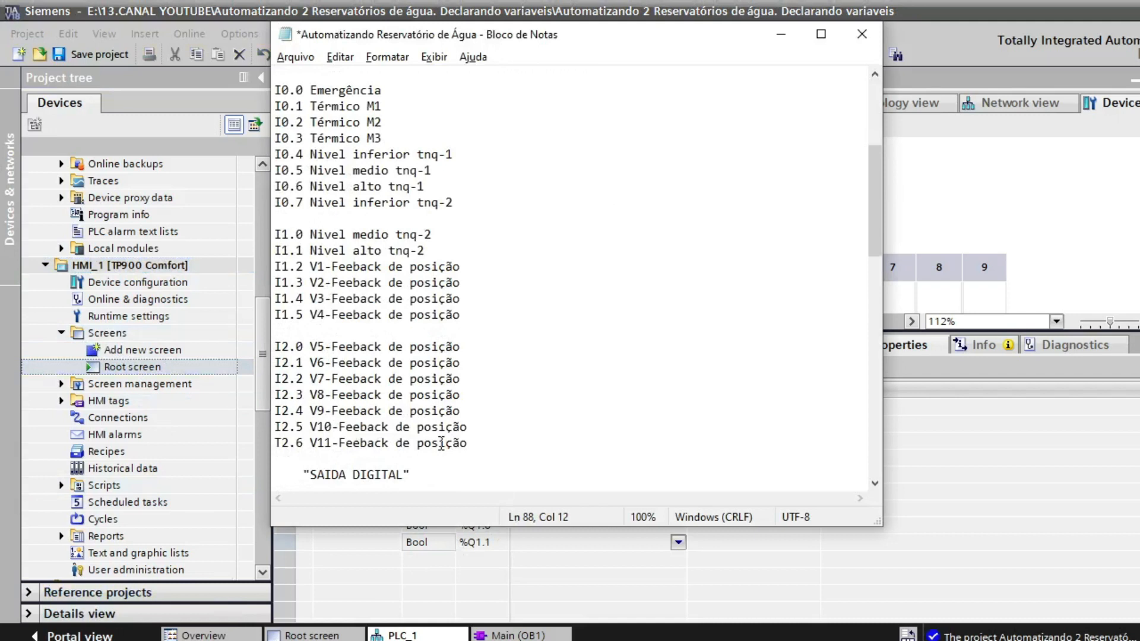
{"action": "scroll", "coordinate": [440, 443], "scroll_direction": "down", "scroll_amount": 8}
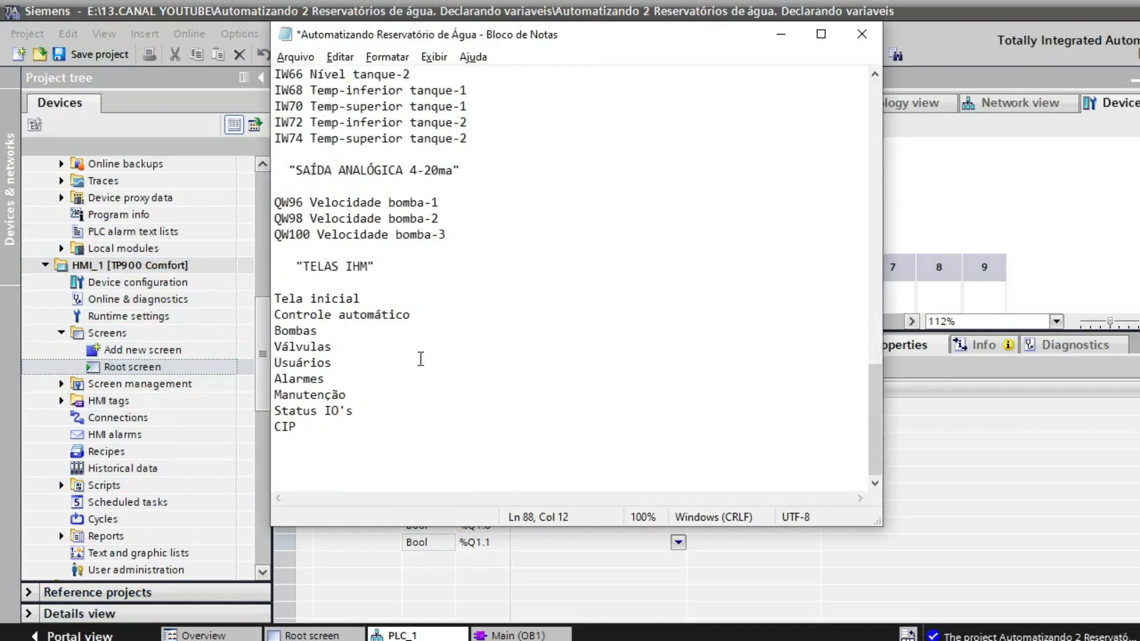
{"action": "left_click", "coordinate": [416, 295]}
{"action": "left_click_drag", "start_coordinate": [866, 397], "coordinate": [870, 345]}
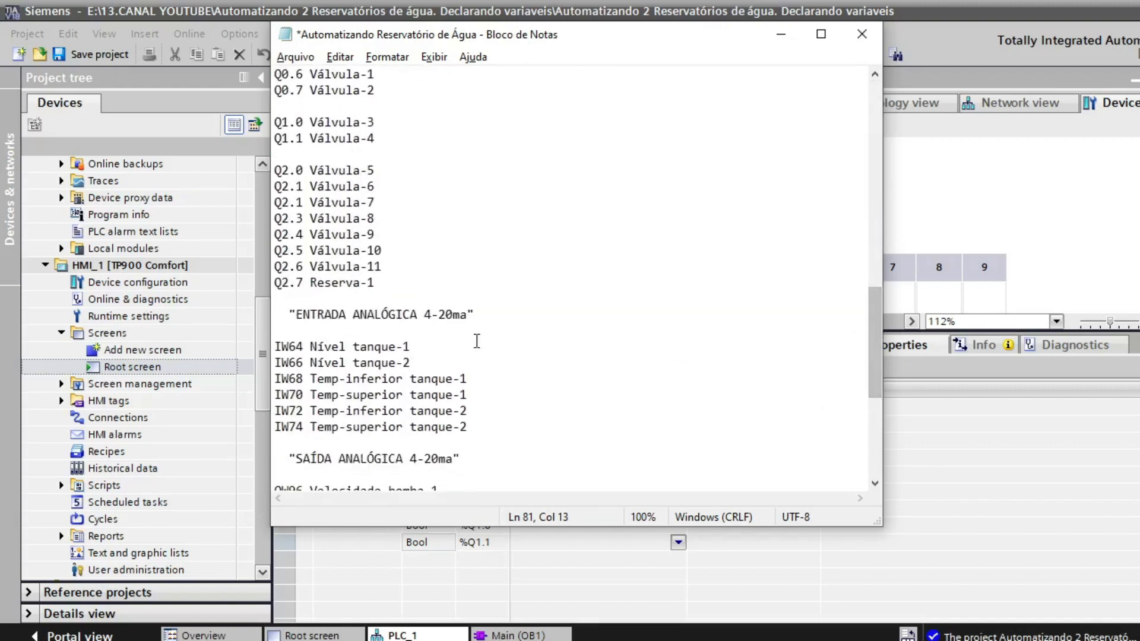
{"action": "scroll", "coordinate": [483, 425], "scroll_direction": "down", "scroll_amount": 6}
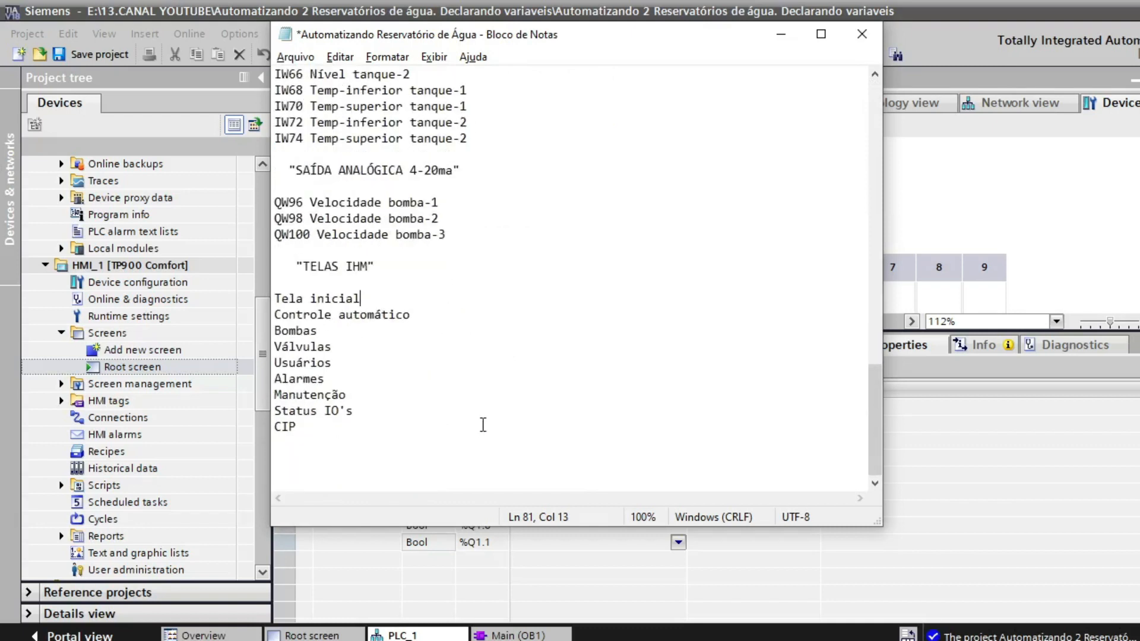
{"action": "left_click", "coordinate": [107, 372]}
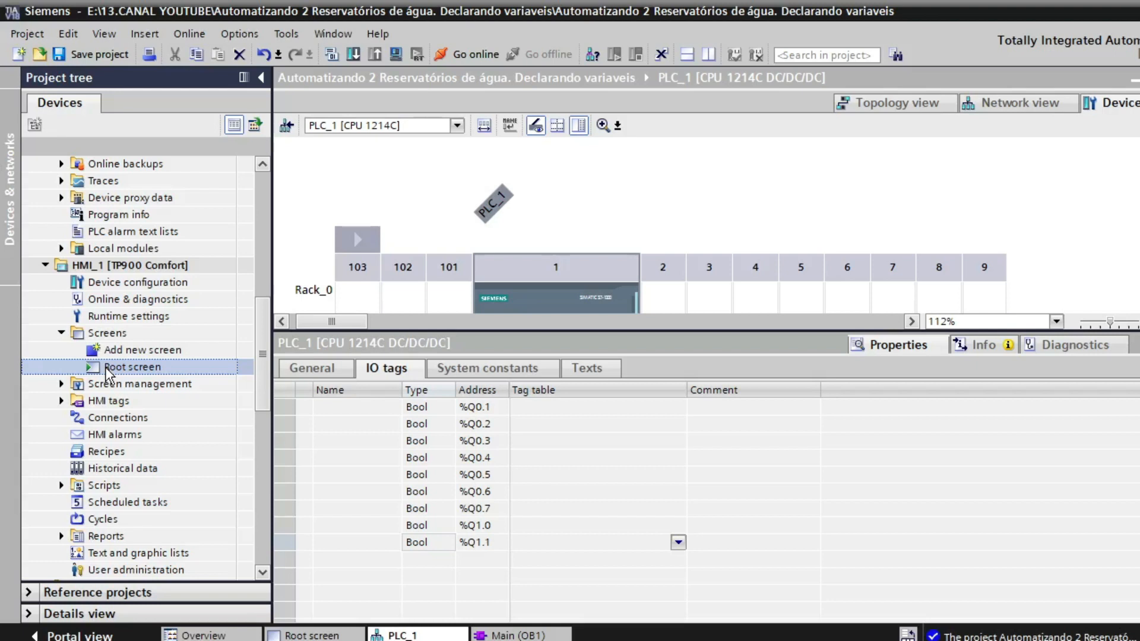
{"action": "key", "text": "alt+Tab"}
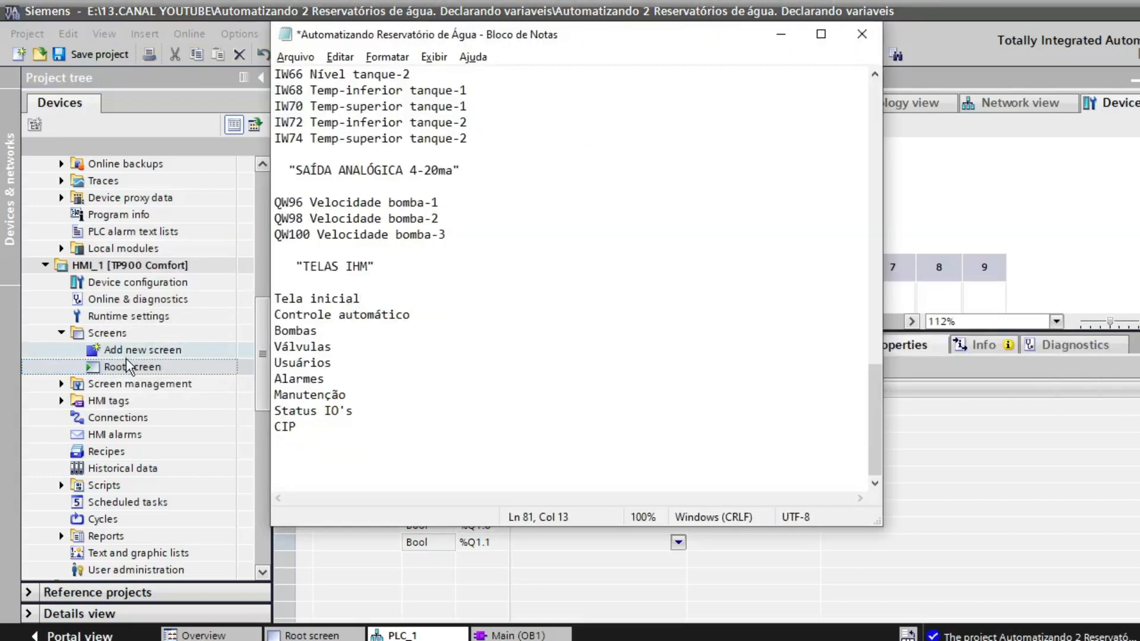
Rename HMI_1's Root screen as "Tela Inicial" in TIA Portal
{"action": "left_click", "coordinate": [126, 367]}
{"action": "right_click", "coordinate": [126, 366]}
{"action": "mouse_move", "coordinate": [195, 193]}
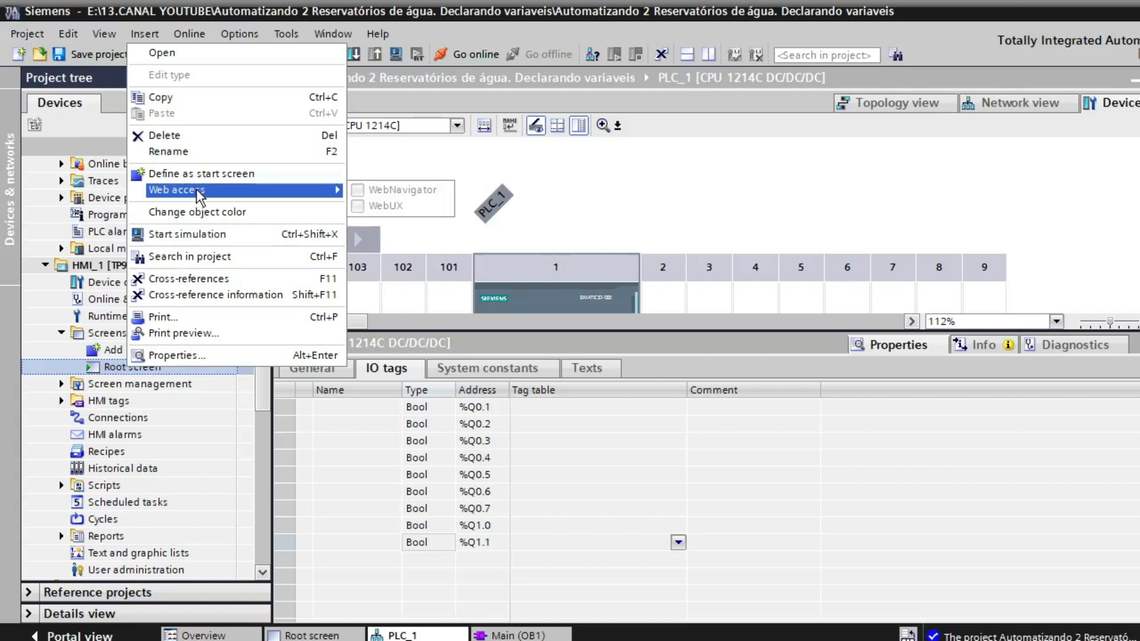
{"action": "left_click", "coordinate": [178, 151]}
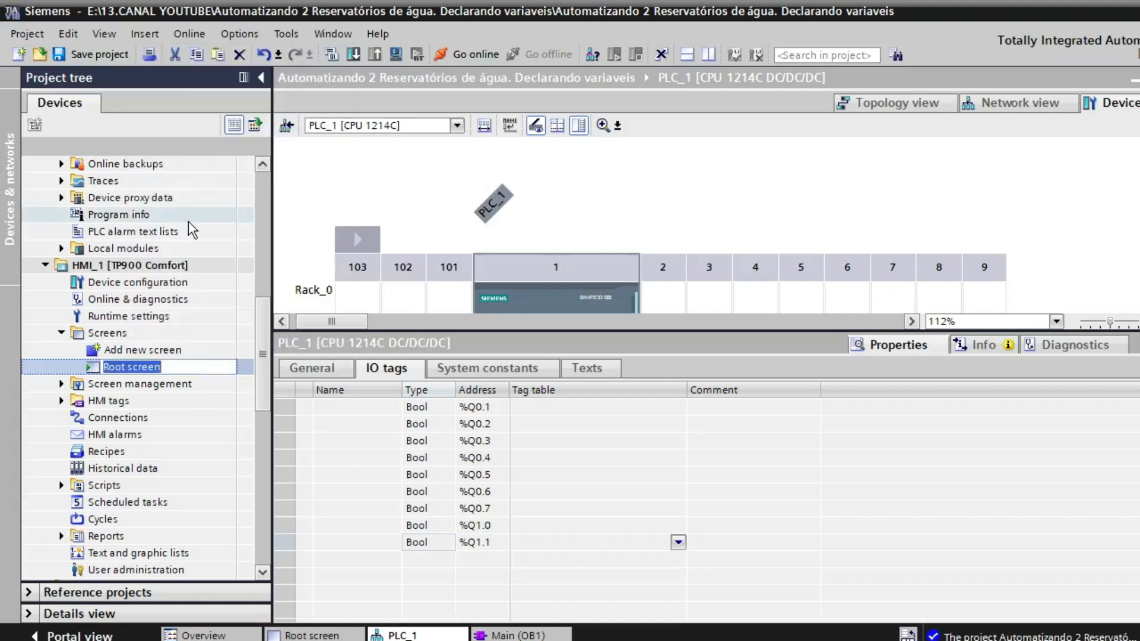
{"action": "type", "text": "Tela Inicial"}
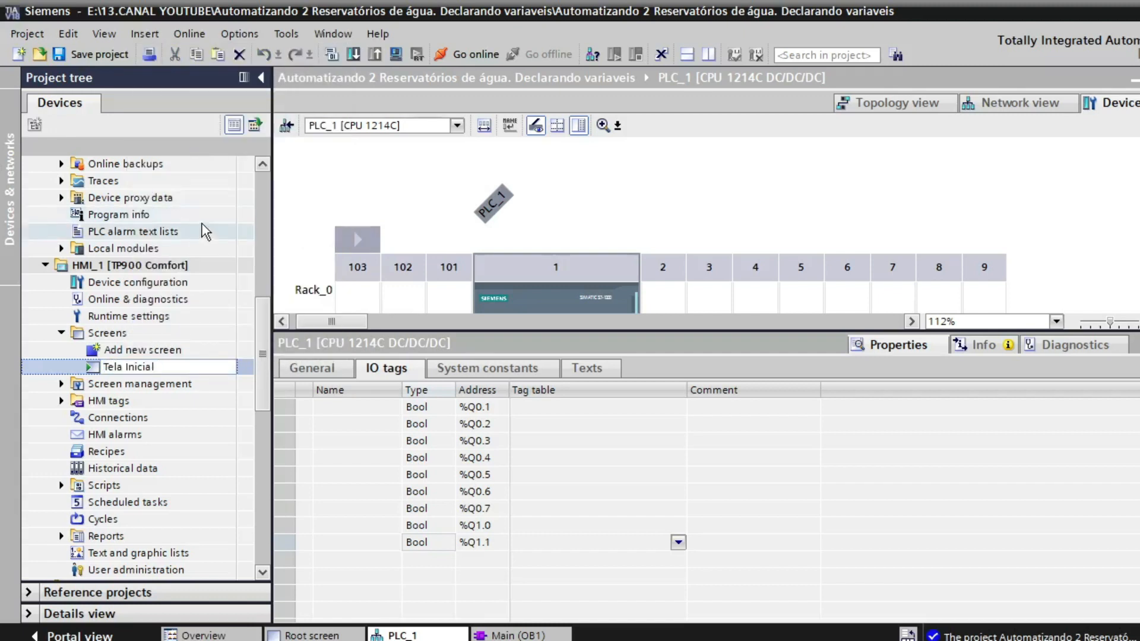
{"action": "key", "text": "Return"}
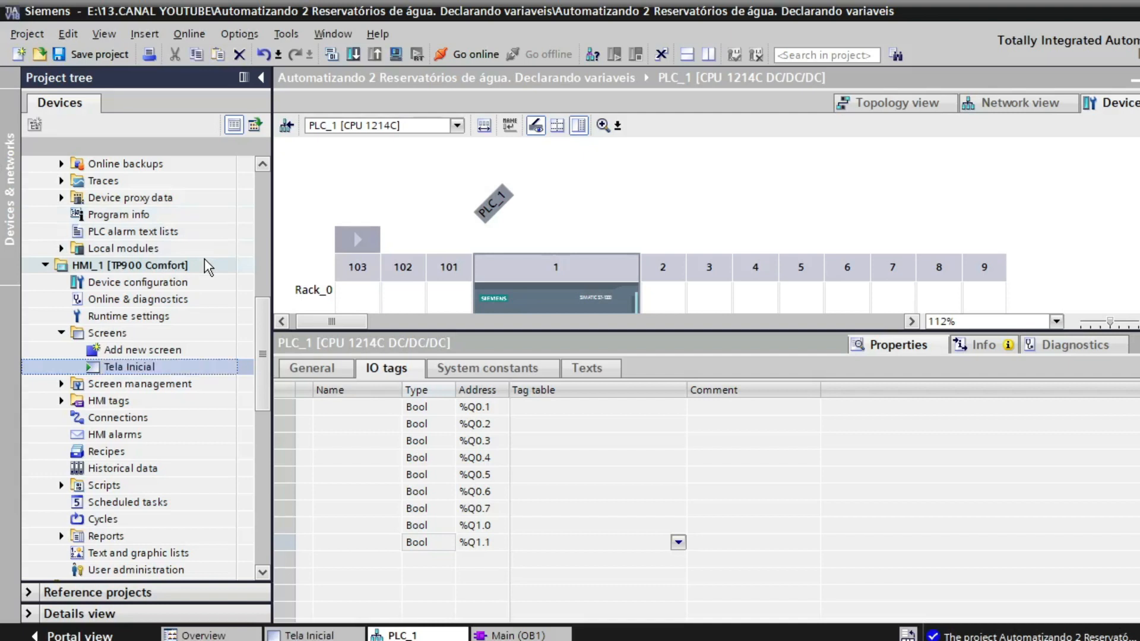
Look over the remaining screens in the notes, from Controle automático to CIP
{"action": "key", "text": "alt+Tab"}
{"action": "left_click_drag", "start_coordinate": [274, 315], "coordinate": [354, 432]}
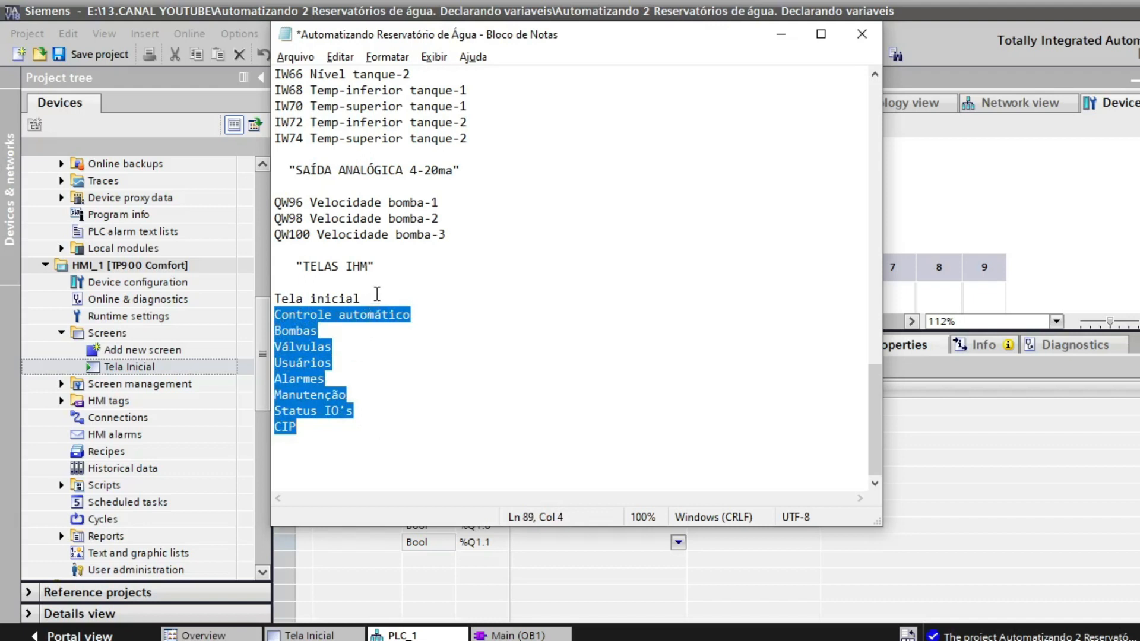
{"action": "left_click", "coordinate": [378, 291]}
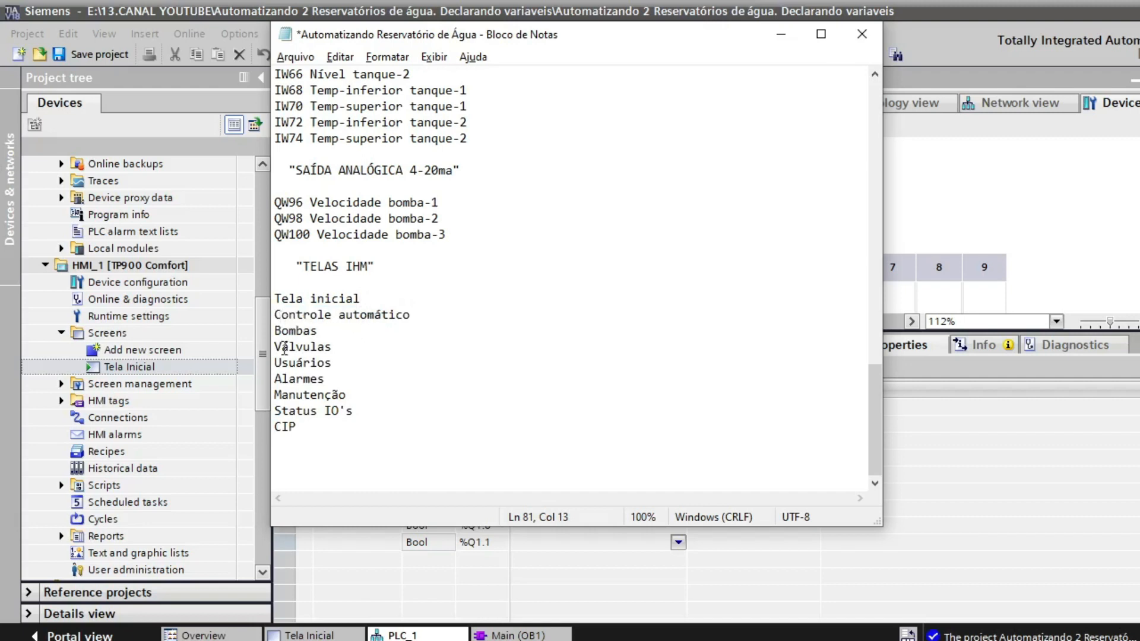
{"action": "left_click_drag", "start_coordinate": [275, 394], "coordinate": [346, 395]}
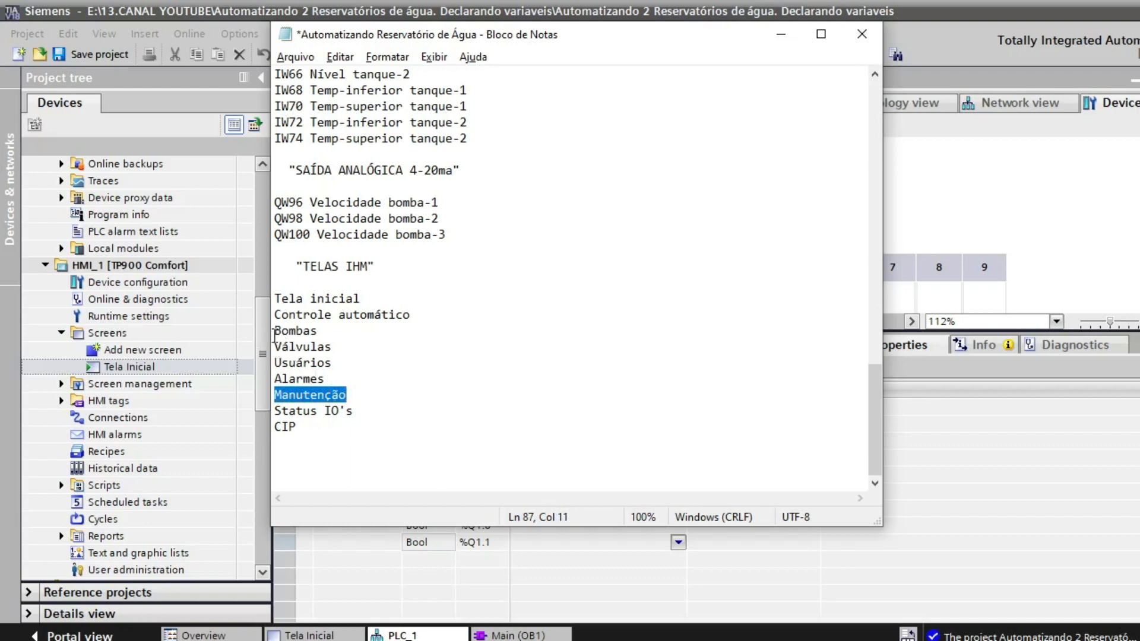
Copy the name "Controle automático" from the notes and add a new screen to HMI_1 in TIA Portal
{"action": "left_click", "coordinate": [273, 313]}
{"action": "left_click_drag", "start_coordinate": [274, 314], "coordinate": [413, 319]}
{"action": "key", "text": "ctrl+c"}
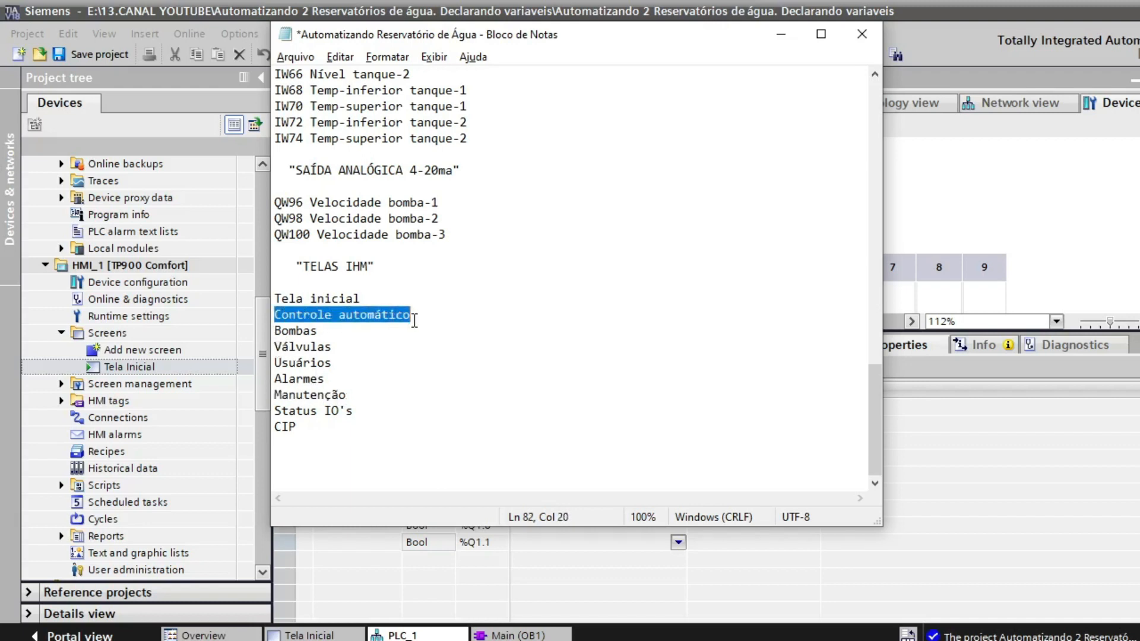
{"action": "left_click", "coordinate": [138, 352]}
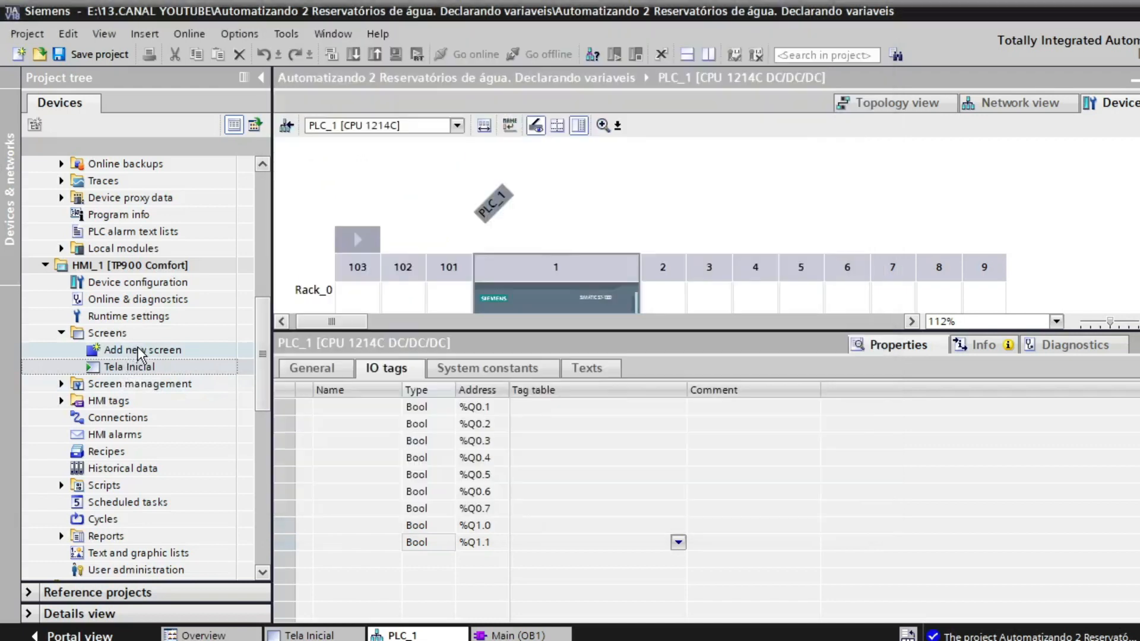
{"action": "key", "text": "alt+Tab"}
{"action": "left_click", "coordinate": [138, 353]}
{"action": "double_click", "coordinate": [139, 350]}
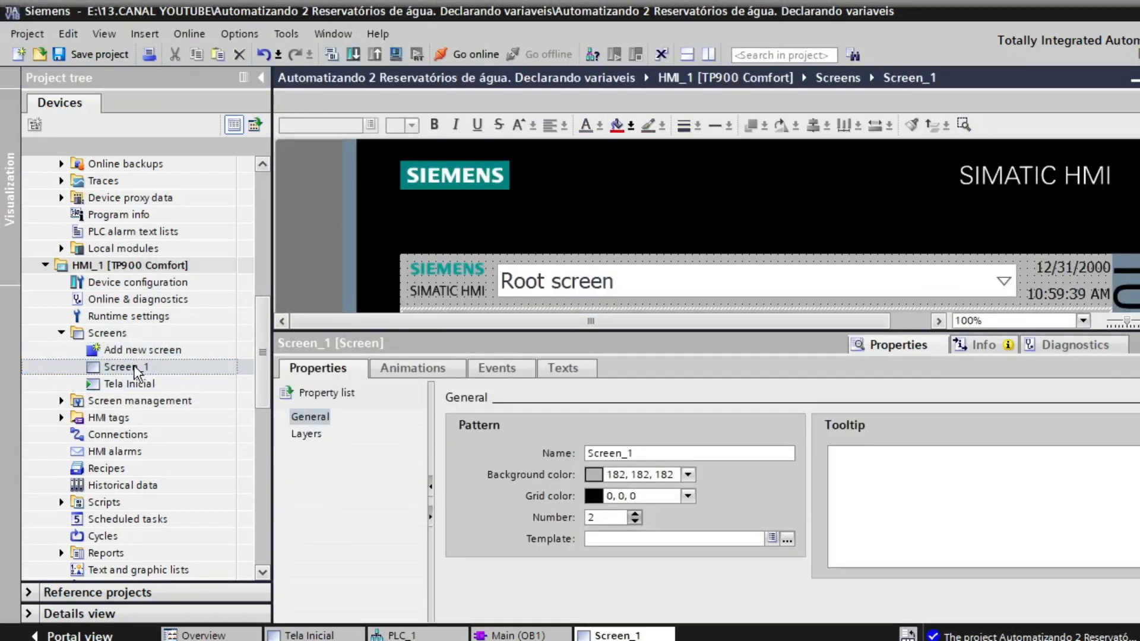
Rename the new HMI screen Screen_1 with the copied name "Controle automático"
{"action": "right_click", "coordinate": [138, 367]}
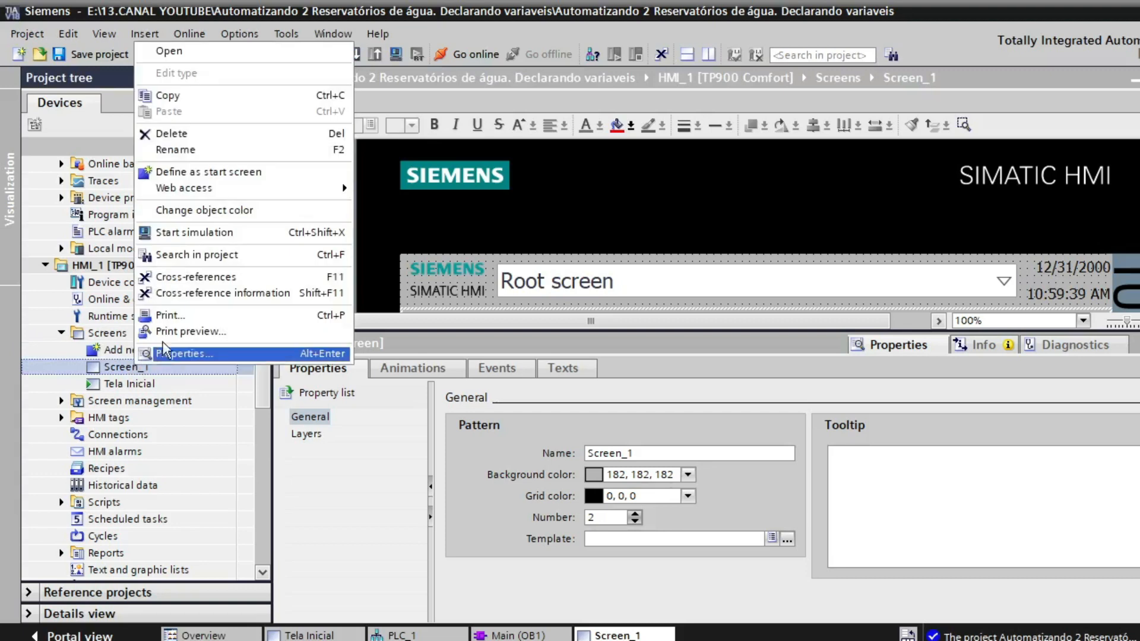
{"action": "left_click", "coordinate": [132, 379]}
{"action": "left_click", "coordinate": [111, 368]}
{"action": "key", "text": "alt+Tab"}
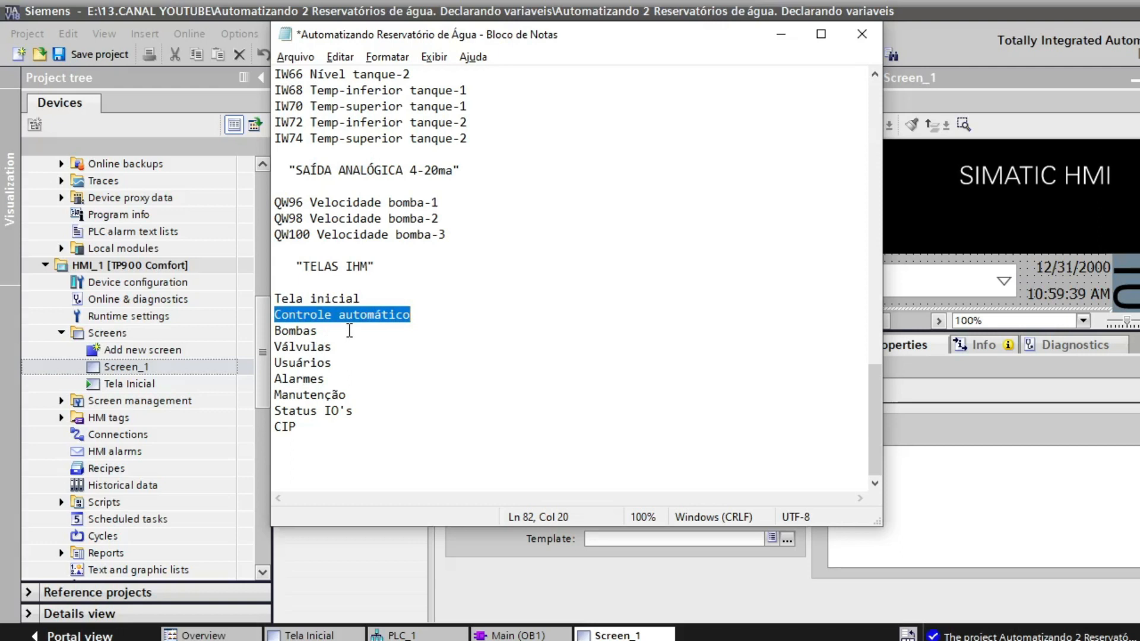
{"action": "left_click", "coordinate": [140, 368]}
{"action": "left_click", "coordinate": [157, 366]}
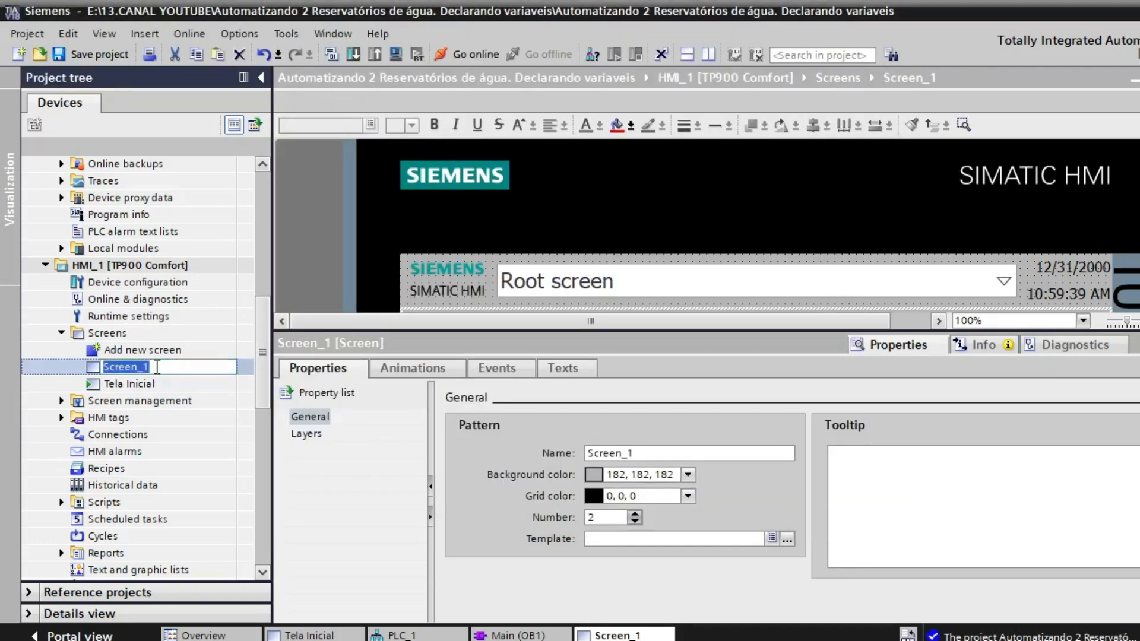
{"action": "key", "text": "ctrl+v"}
{"action": "key", "text": "Return"}
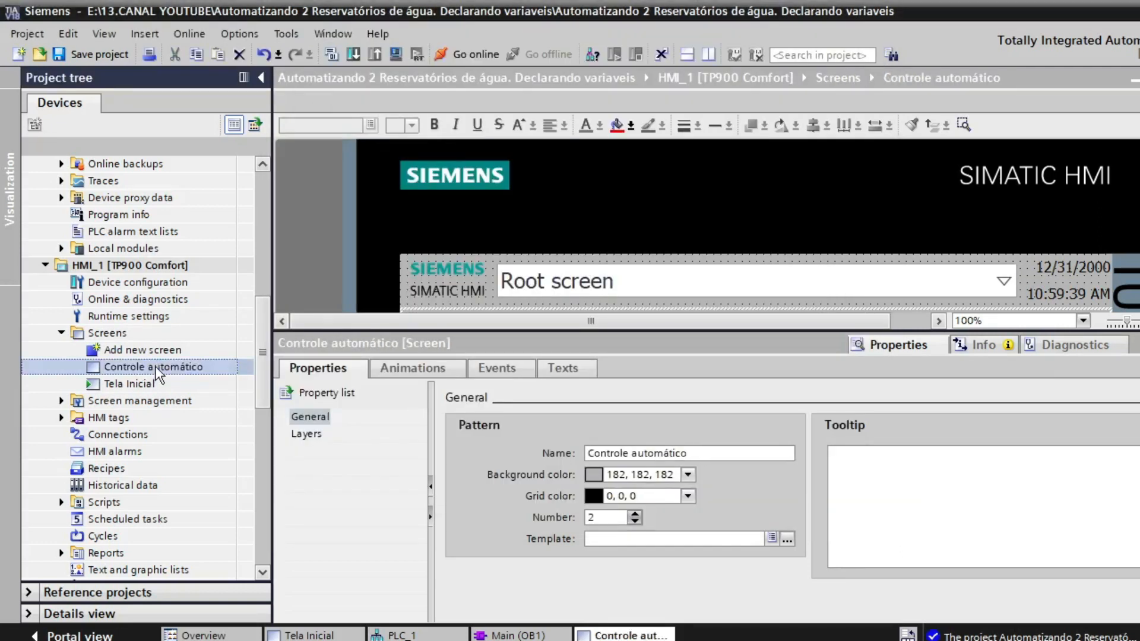
Add six more new screens to HMI_1 for the rest of the notes' screen list
{"action": "double_click", "coordinate": [156, 350]}
{"action": "double_click", "coordinate": [155, 351]}
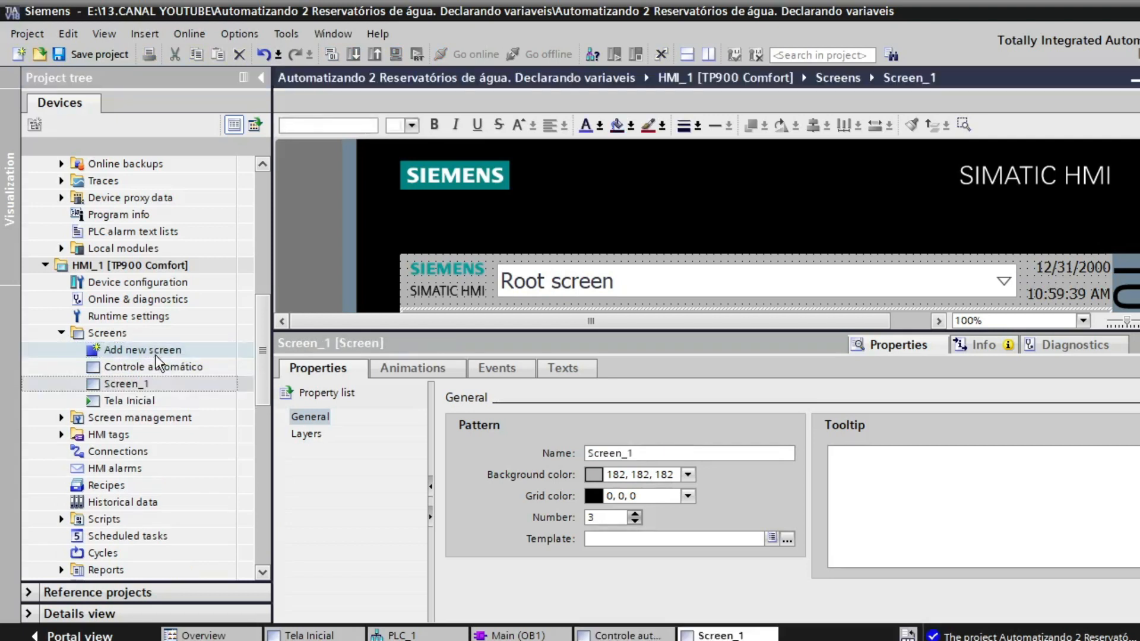
{"action": "double_click", "coordinate": [155, 351]}
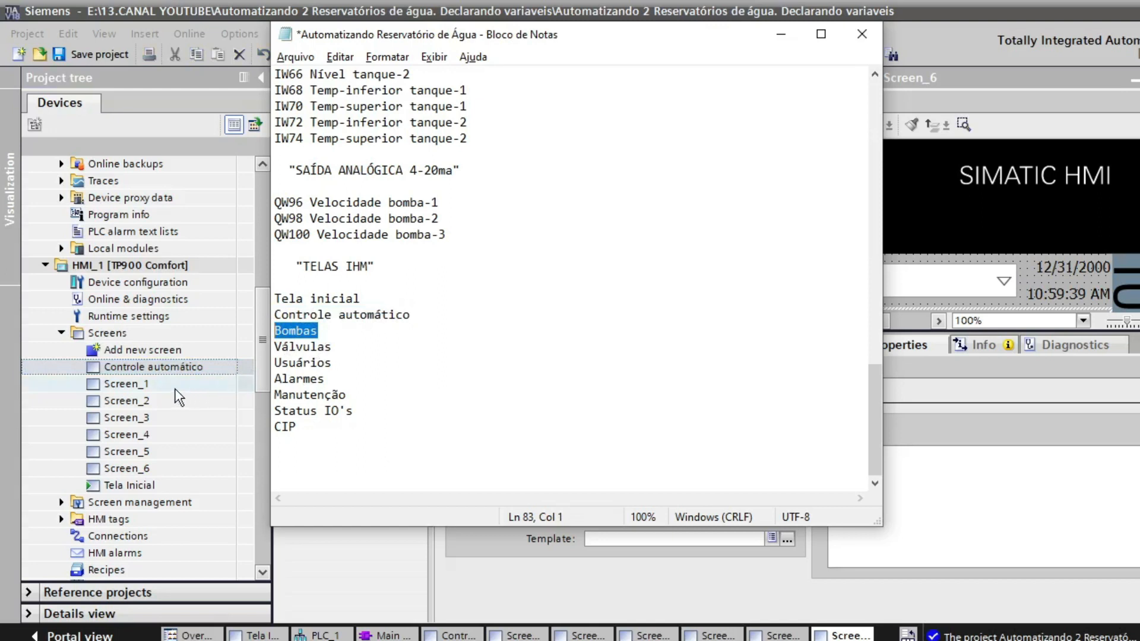
Rename the first of the six new screens, Screen_1, as "Bombas"
{"action": "left_click", "coordinate": [149, 386]}
{"action": "key", "text": "F2"}
{"action": "type", "text": "Bombas"}
{"action": "key", "text": "Return"}
Name the remaining screens from the notes: Válvulas, Usuários, Alarmes, Manutenção, Status IO's and CIP
{"action": "key", "text": "alt+Tab"}
{"action": "left_click_drag", "start_coordinate": [349, 348], "coordinate": [270, 349]}
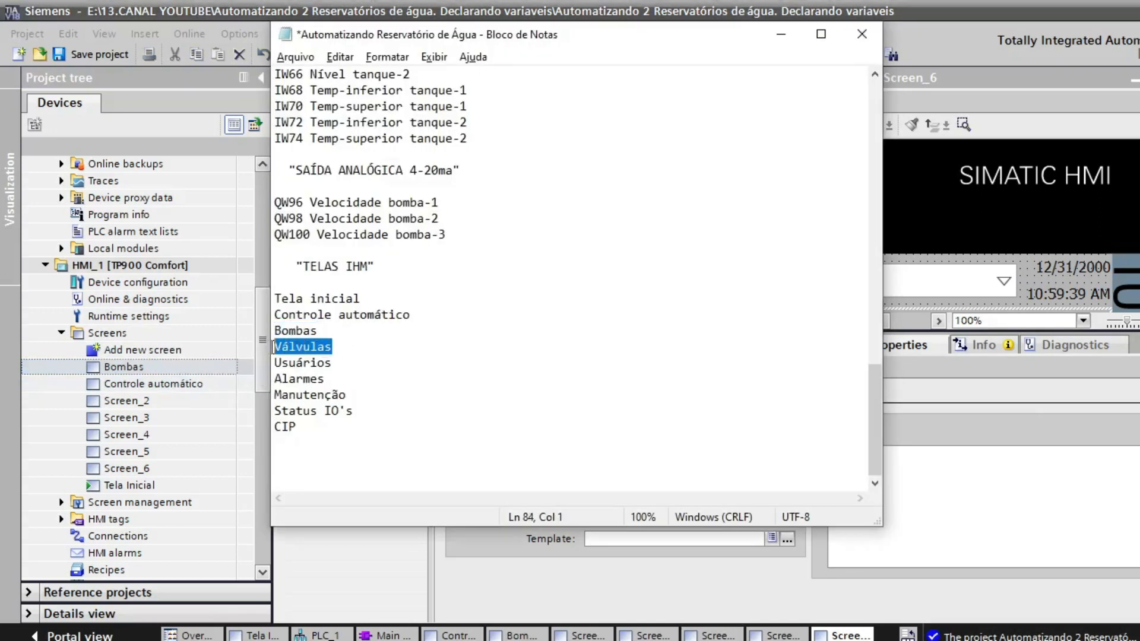
{"action": "left_click", "coordinate": [140, 403]}
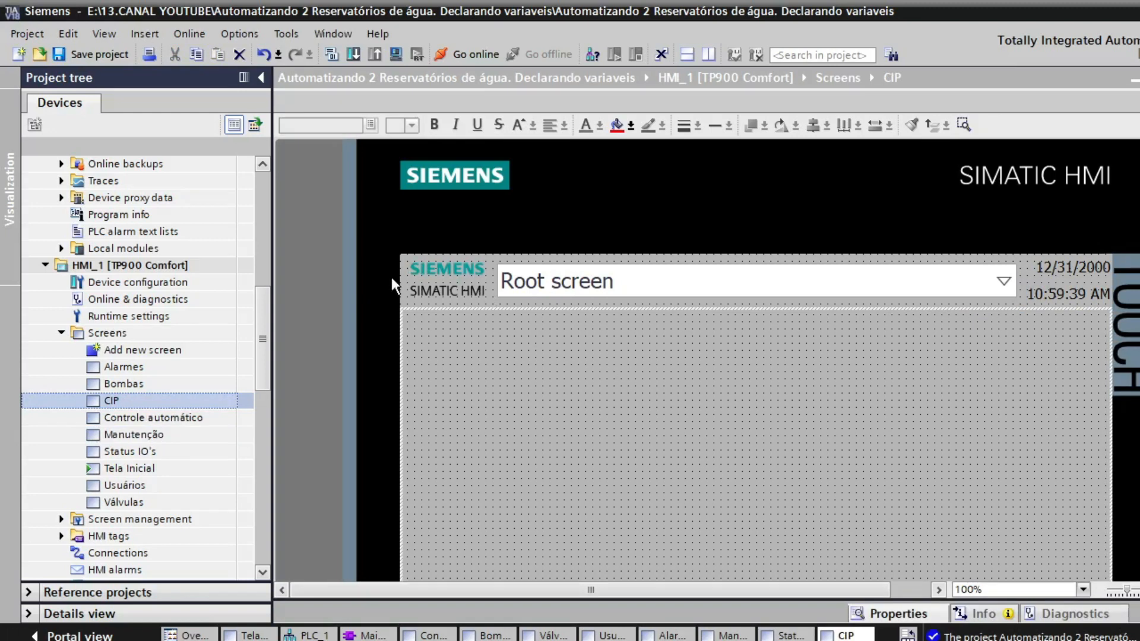
Open the complete list of PLC tags for PLC_1
{"action": "left_click_drag", "start_coordinate": [263, 333], "coordinate": [262, 216]}
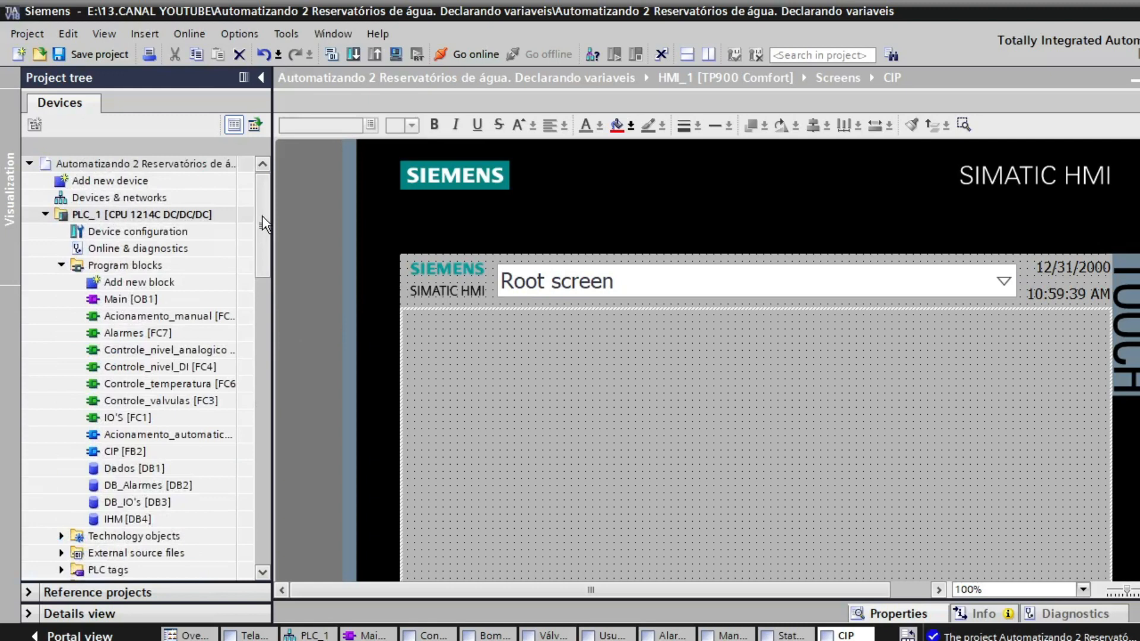
{"action": "scroll", "coordinate": [232, 356], "scroll_direction": "down", "scroll_amount": 3}
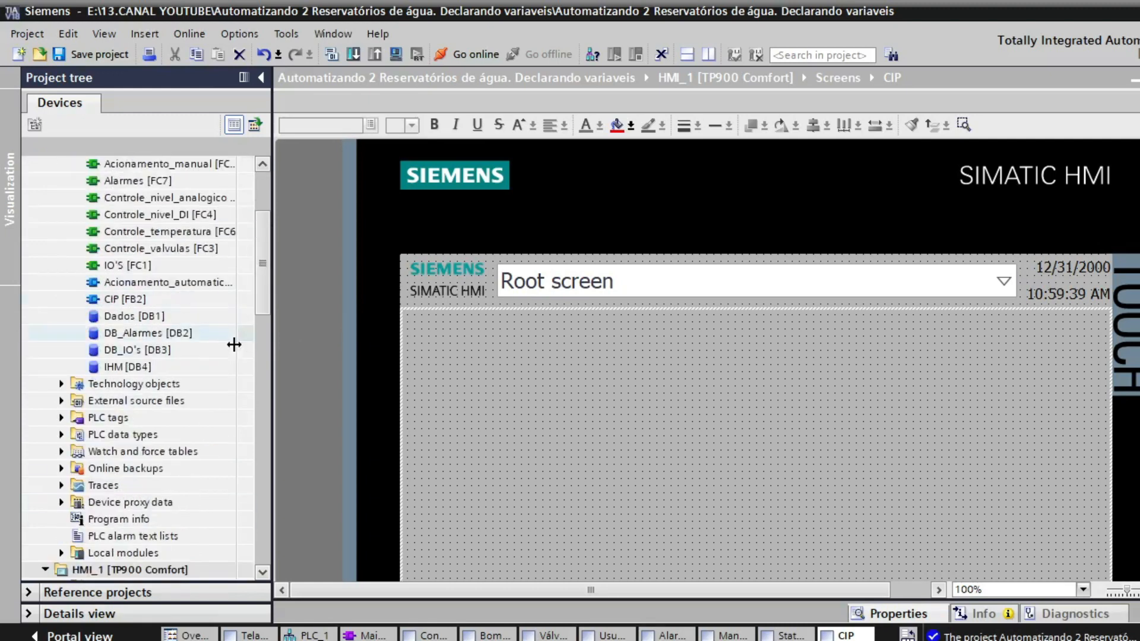
{"action": "left_click", "coordinate": [61, 417]}
{"action": "left_click", "coordinate": [130, 434]}
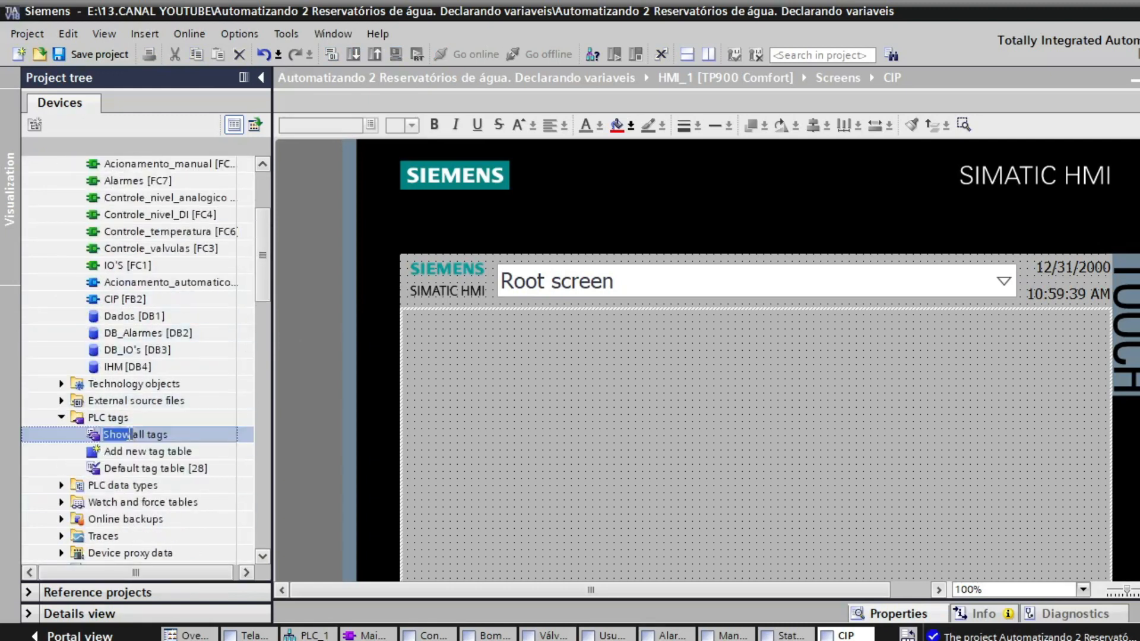
{"action": "double_click", "coordinate": [91, 434]}
Mark all nine "TELAS IHM" entries in the Notepad notes with dashes and "ok", like the "FC-FB-DB" list
{"action": "left_click_drag", "start_coordinate": [261, 275], "coordinate": [261, 352]}
{"action": "key", "text": "alt+Tab"}
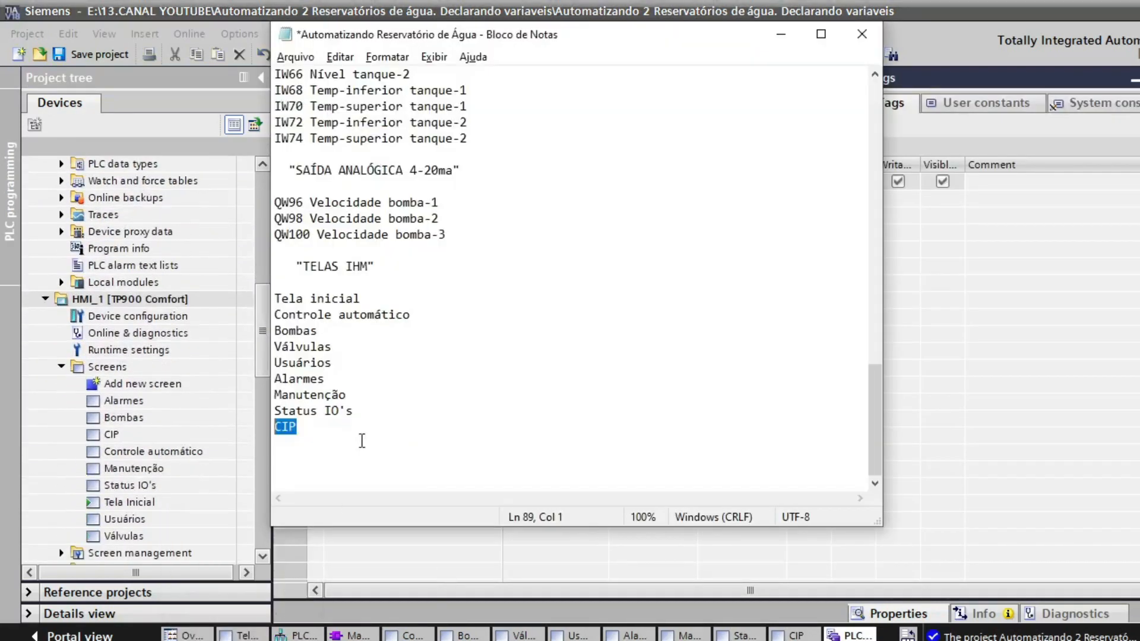
{"action": "scroll", "coordinate": [363, 441], "scroll_direction": "up", "scroll_amount": 13}
{"action": "scroll", "coordinate": [429, 329], "scroll_direction": "up", "scroll_amount": 9}
{"action": "left_click_drag", "start_coordinate": [361, 139], "coordinate": [621, 141]}
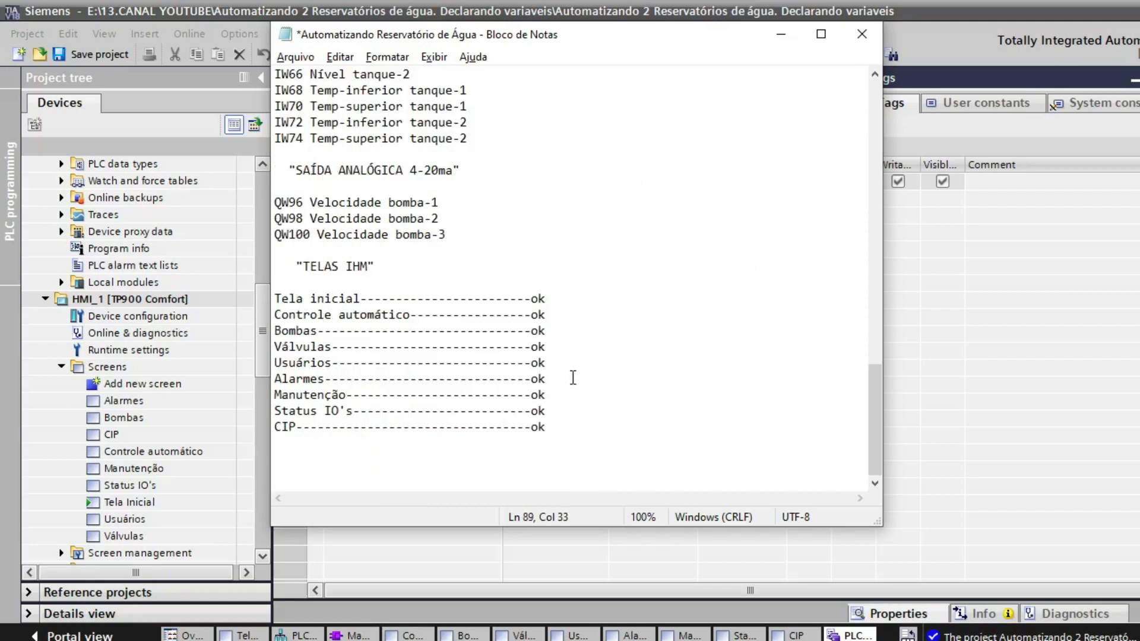
Return to the "ENTRADA DIGITAL" list near the start of the notes and move the notes window slightly down
{"action": "scroll", "coordinate": [574, 377], "scroll_direction": "up", "scroll_amount": 5}
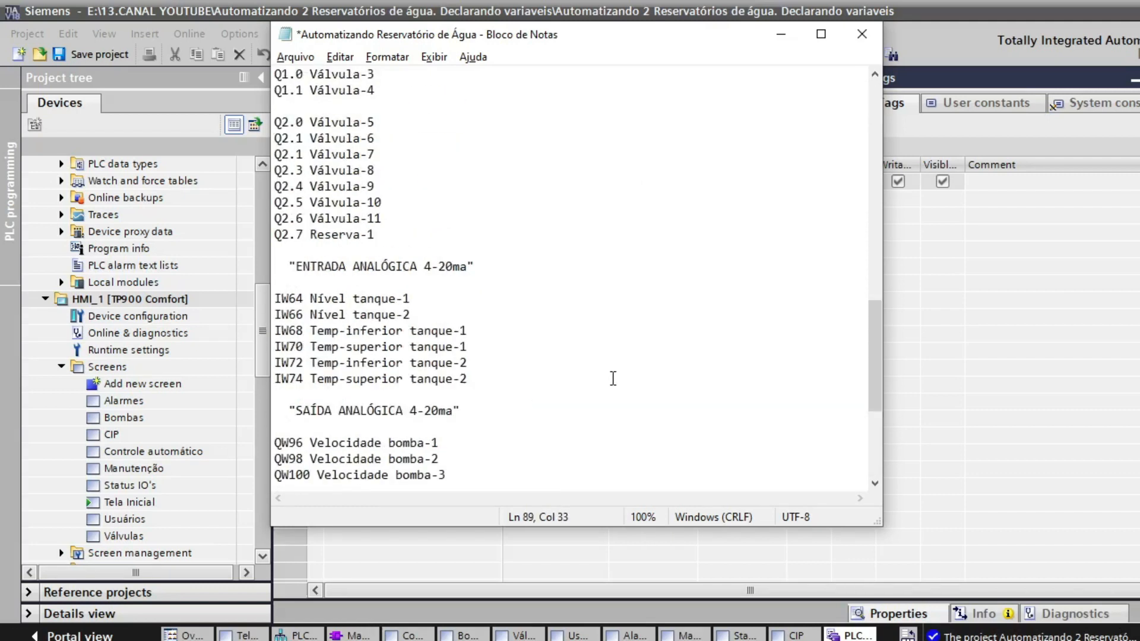
{"action": "left_click_drag", "start_coordinate": [877, 382], "coordinate": [851, 118]}
{"action": "left_click_drag", "start_coordinate": [596, 44], "coordinate": [592, 86]}
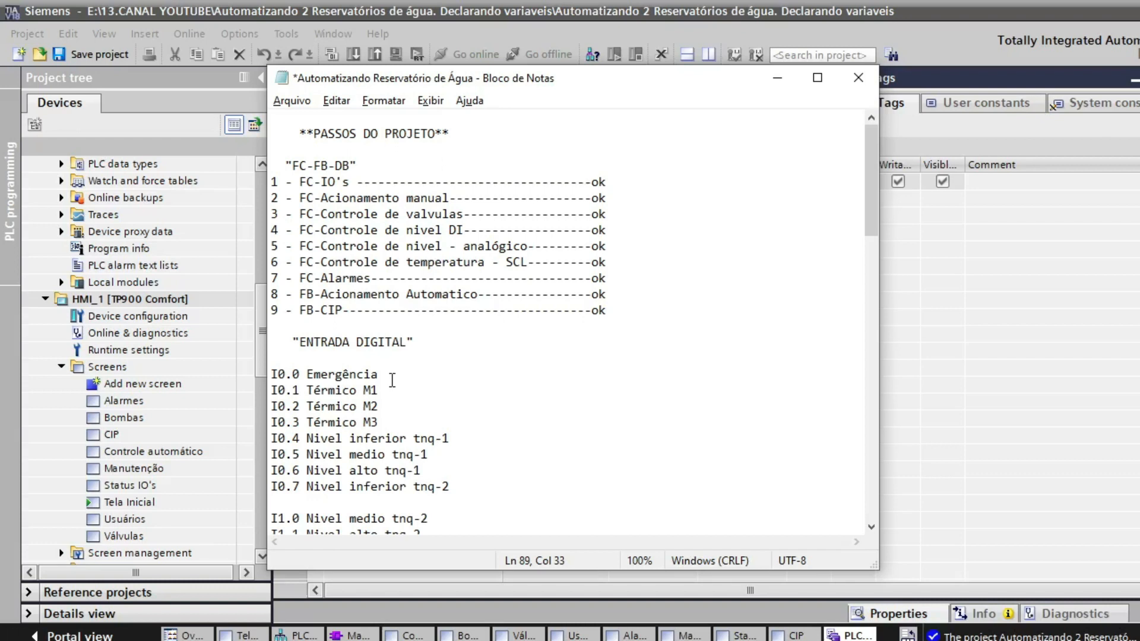
Check the "ENTRADA DIGITAL" list in the Notepad notes alongside the PLC_1 tag table and close the tag table
{"action": "left_click_drag", "start_coordinate": [257, 326], "coordinate": [259, 399]}
{"action": "scroll", "coordinate": [172, 419], "scroll_direction": "up", "scroll_amount": 8}
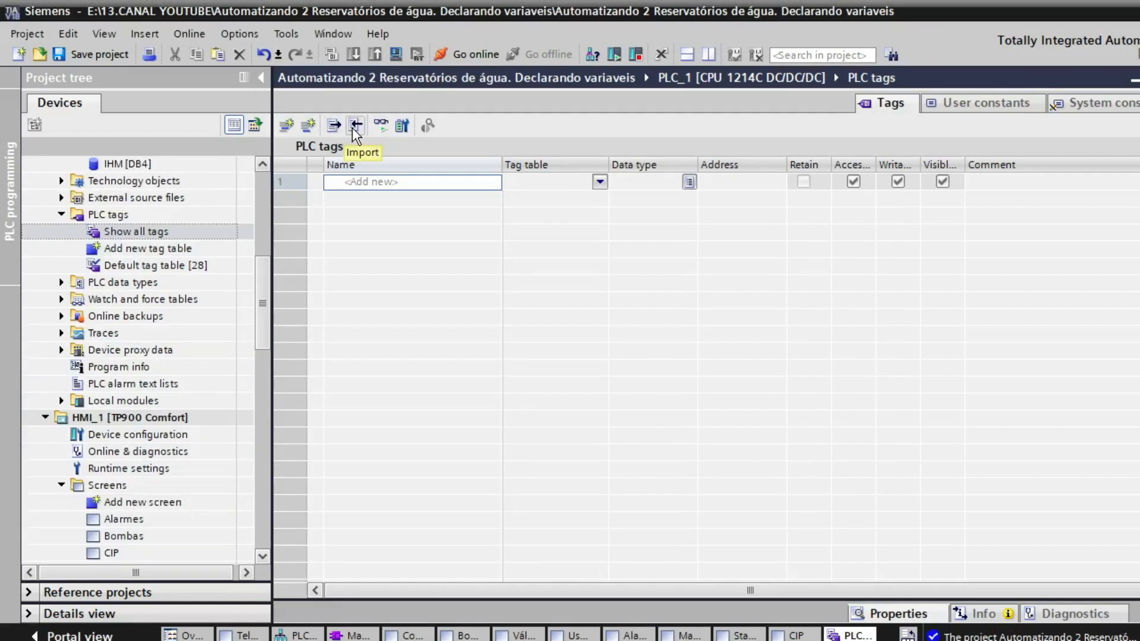
{"action": "left_click", "coordinate": [428, 640]}
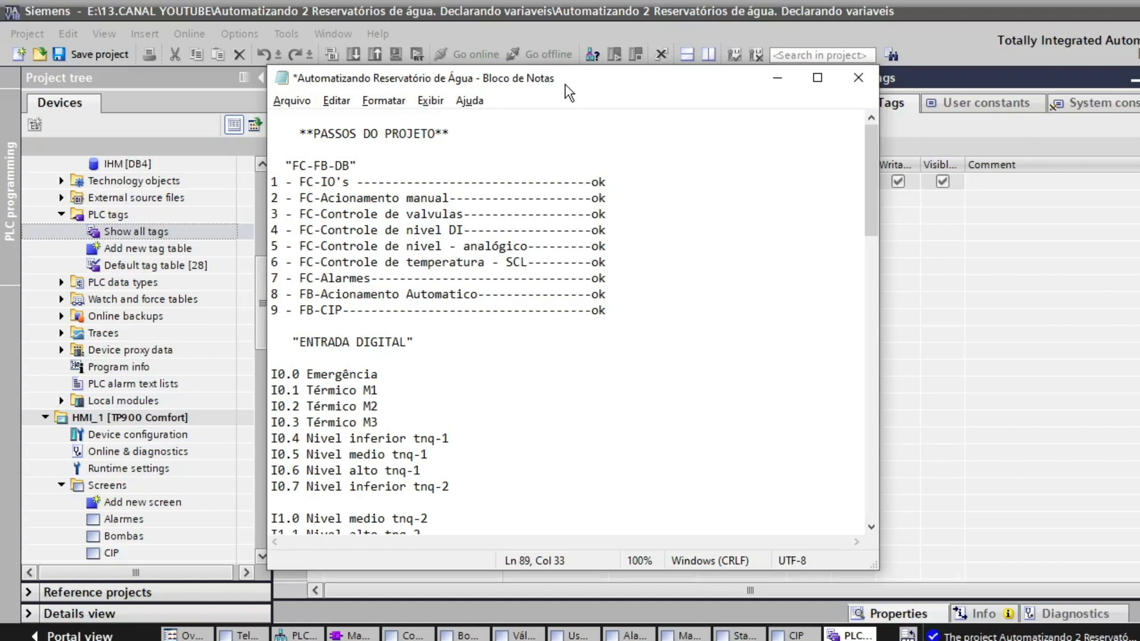
{"action": "mouse_move", "coordinate": [594, 76]}
{"action": "left_mouse_down"}
{"action": "mouse_move", "coordinate": [614, 93]}
{"action": "mouse_move", "coordinate": [598, 76]}
{"action": "left_mouse_up"}
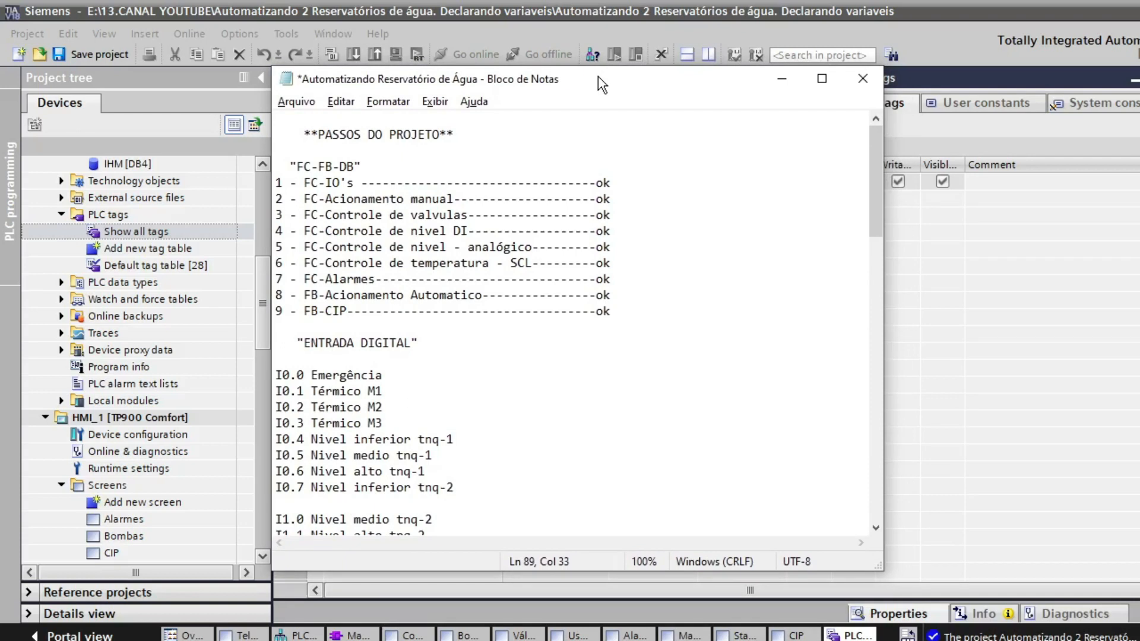
{"action": "left_click", "coordinate": [945, 313]}
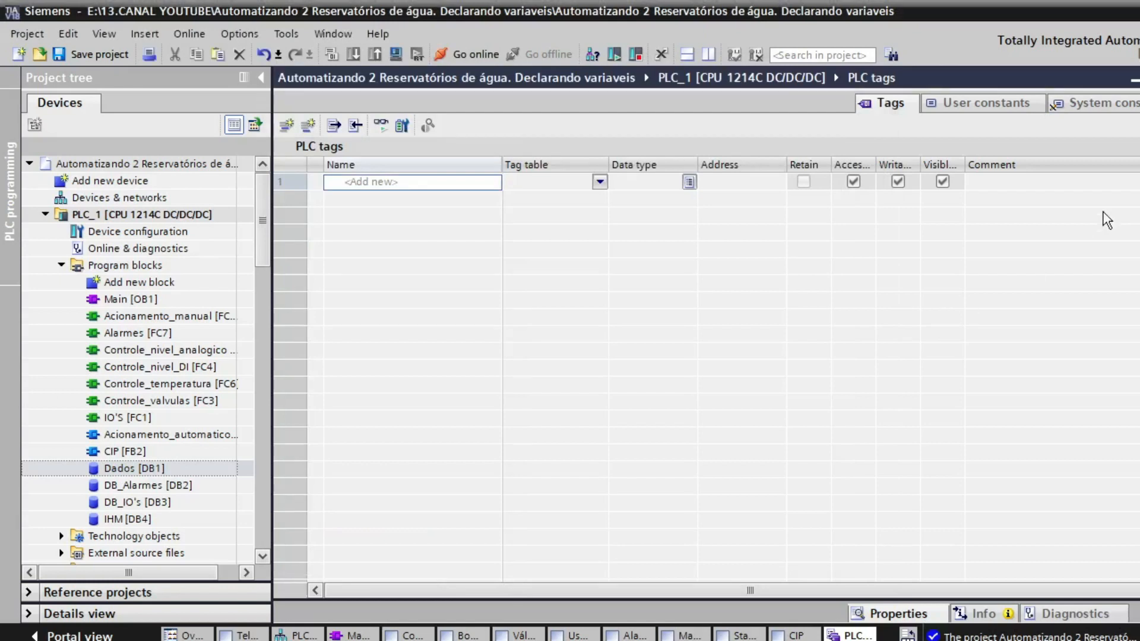
{"action": "left_click", "coordinate": [1139, 78]}
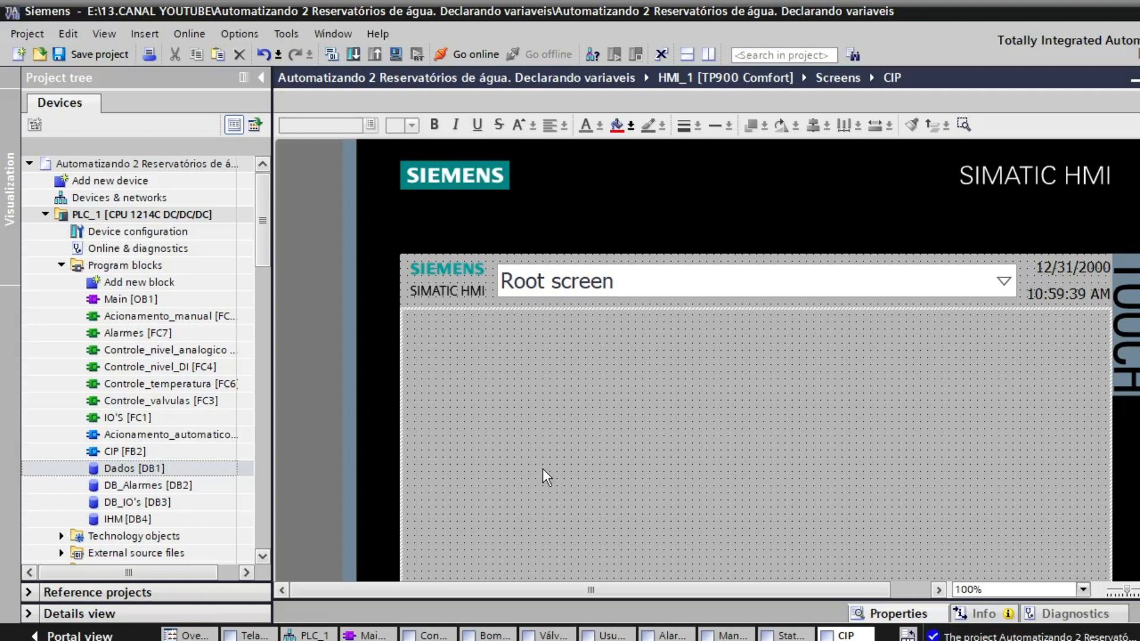
Review the "FC-FB-DB" list in the Notepad notes against PLC_1's program blocks in TIA Portal
{"action": "left_click", "coordinate": [323, 640]}
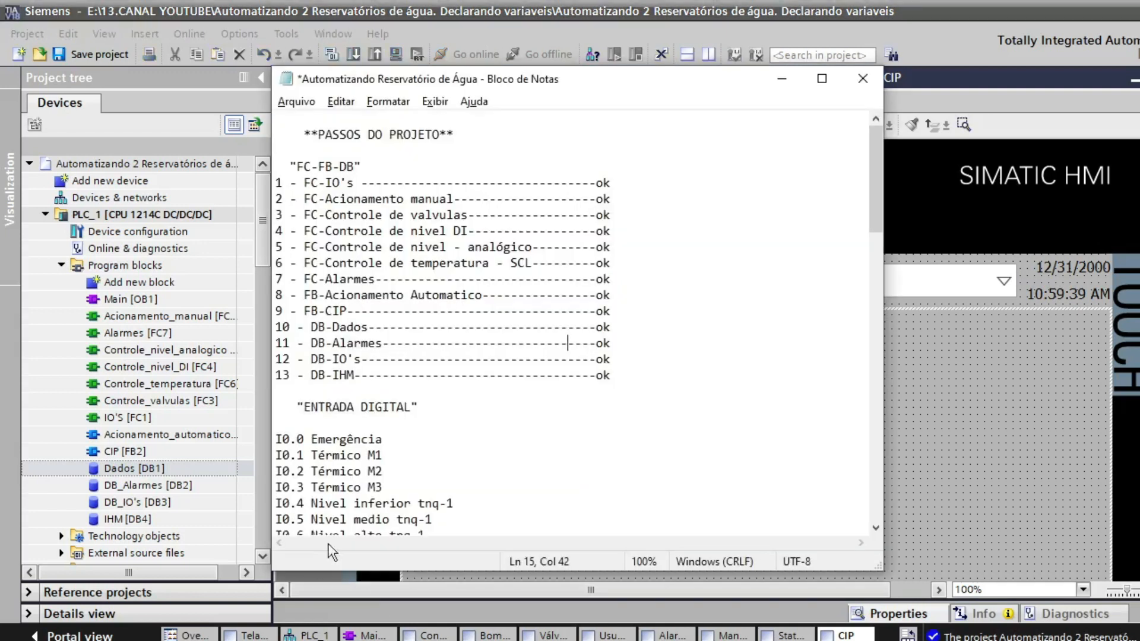
{"action": "key", "text": "alt+Tab"}
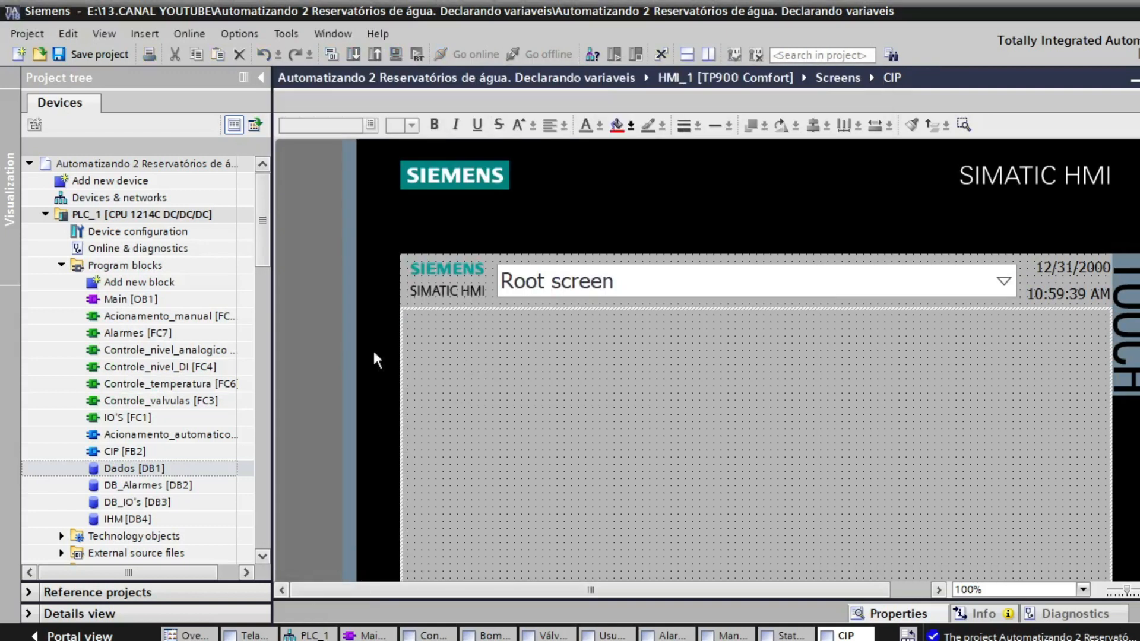
{"action": "left_click_drag", "start_coordinate": [268, 230], "coordinate": [267, 260]}
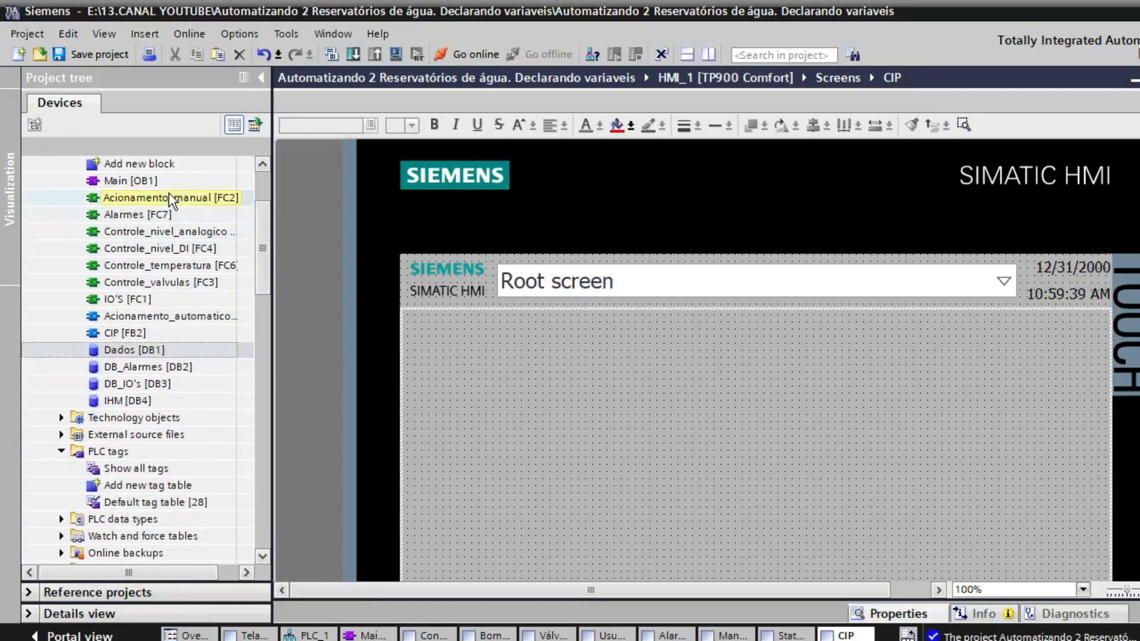
{"action": "left_click", "coordinate": [195, 198]}
{"action": "left_click", "coordinate": [195, 197]}
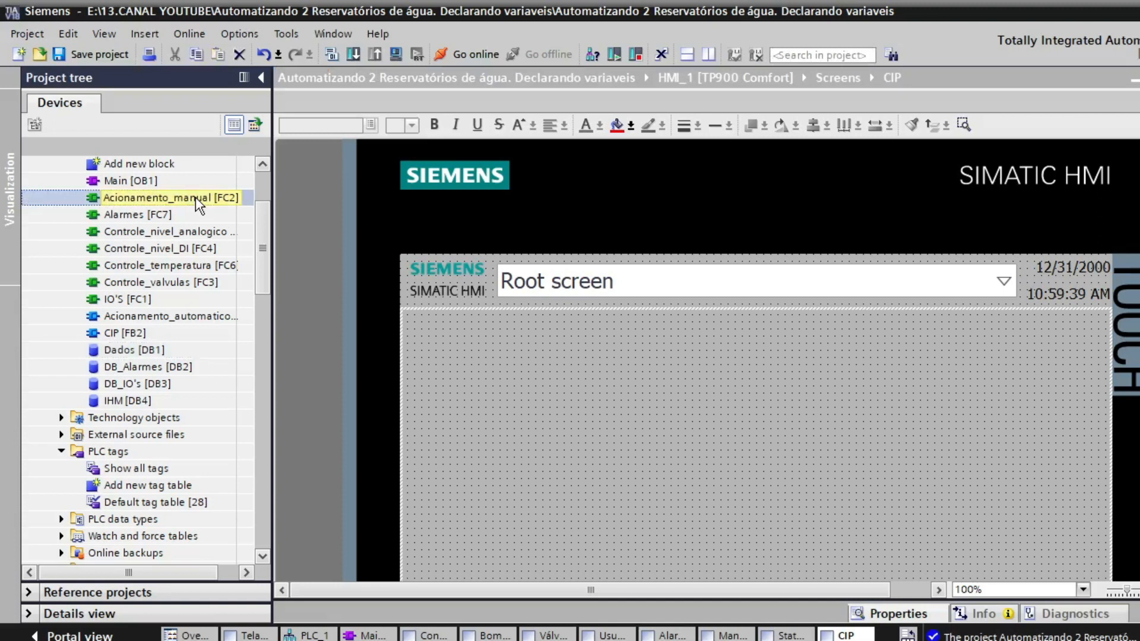
{"action": "left_click", "coordinate": [179, 218]}
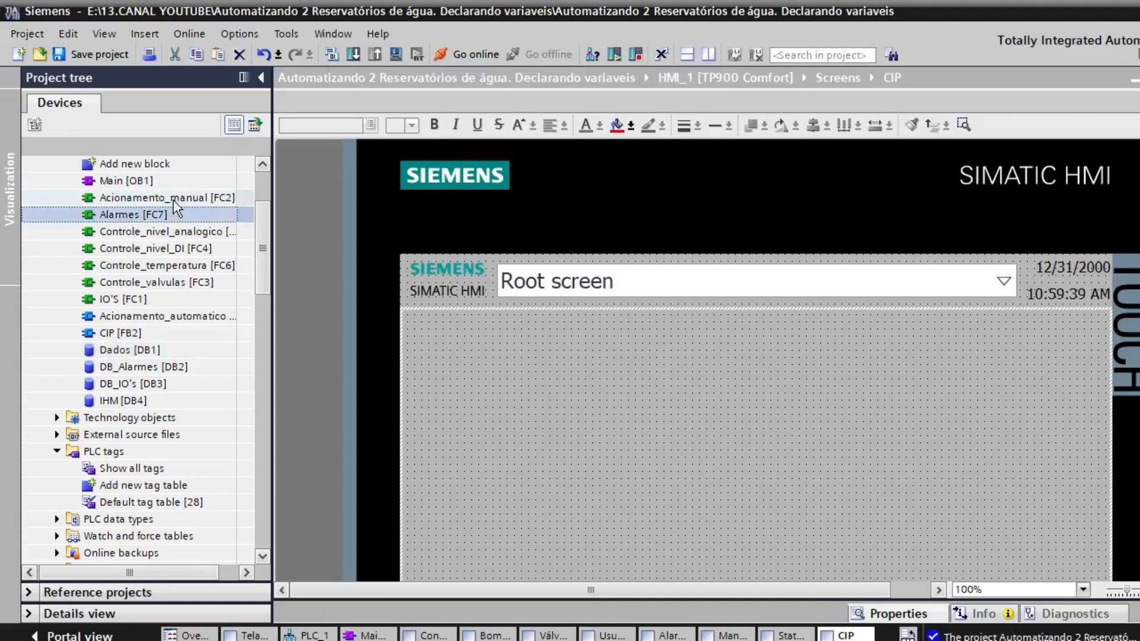
{"action": "left_click", "coordinate": [173, 199]}
{"action": "left_click", "coordinate": [150, 213]}
{"action": "left_click", "coordinate": [168, 201]}
{"action": "left_click", "coordinate": [169, 200]}
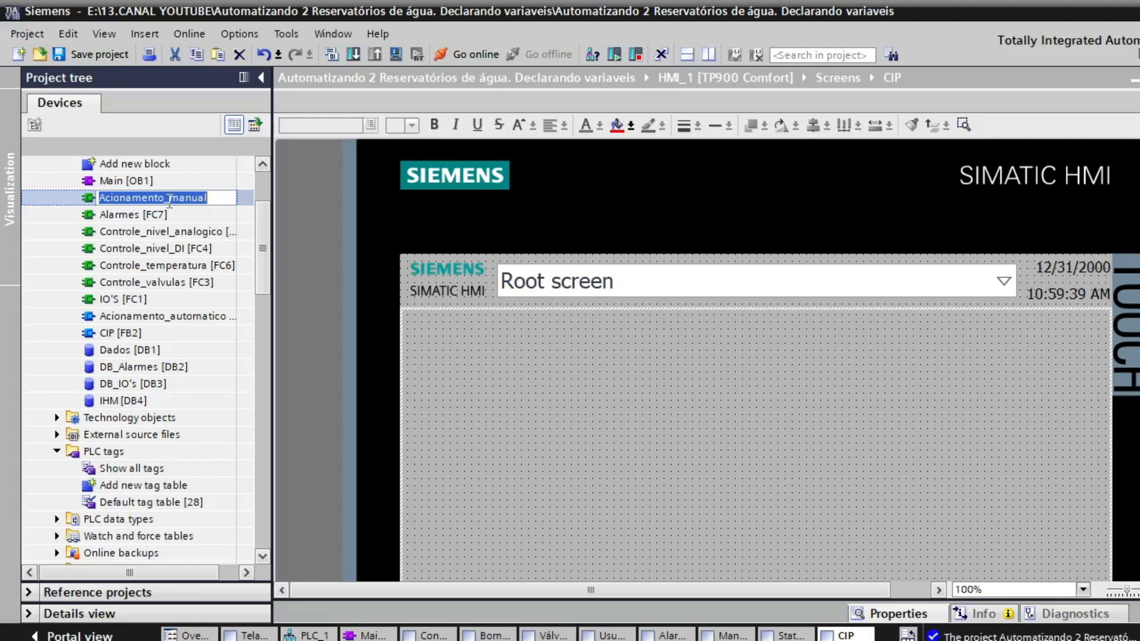
{"action": "left_click", "coordinate": [166, 215]}
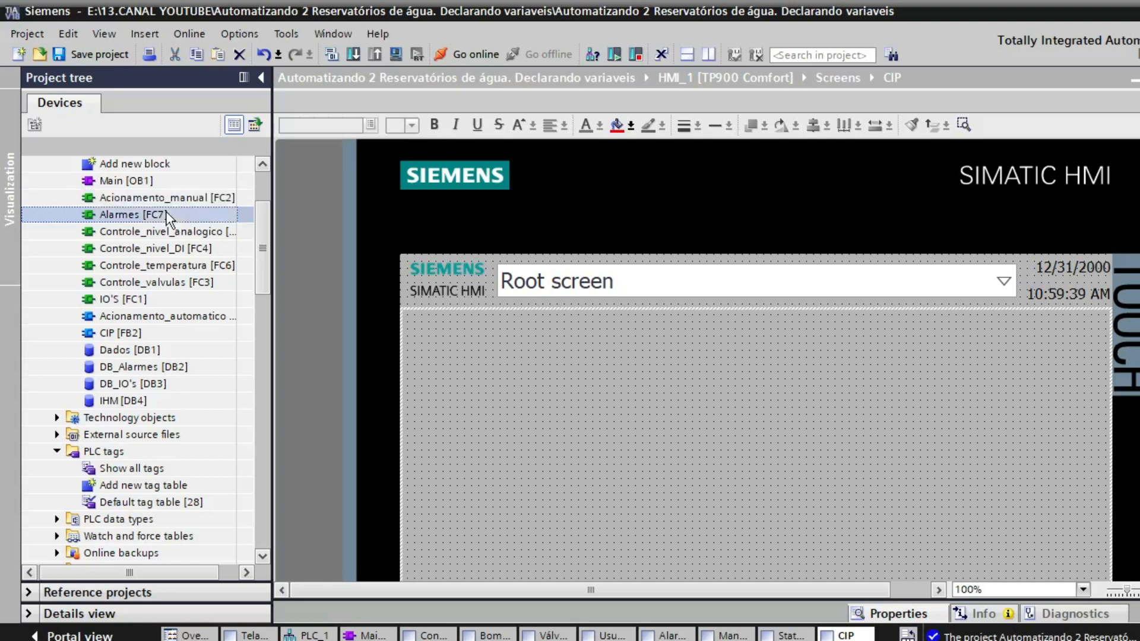